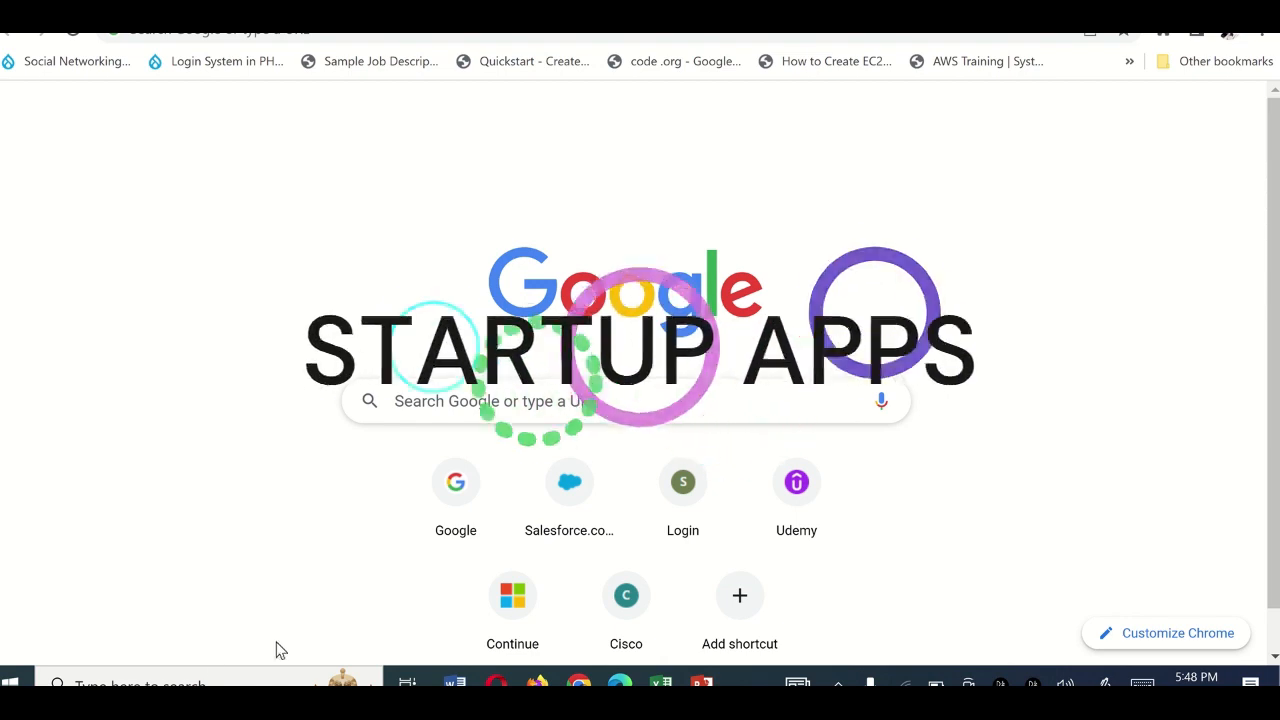
Search Windows for "Apps", open Apps & features and go to the Startup apps list.
click(170, 680)
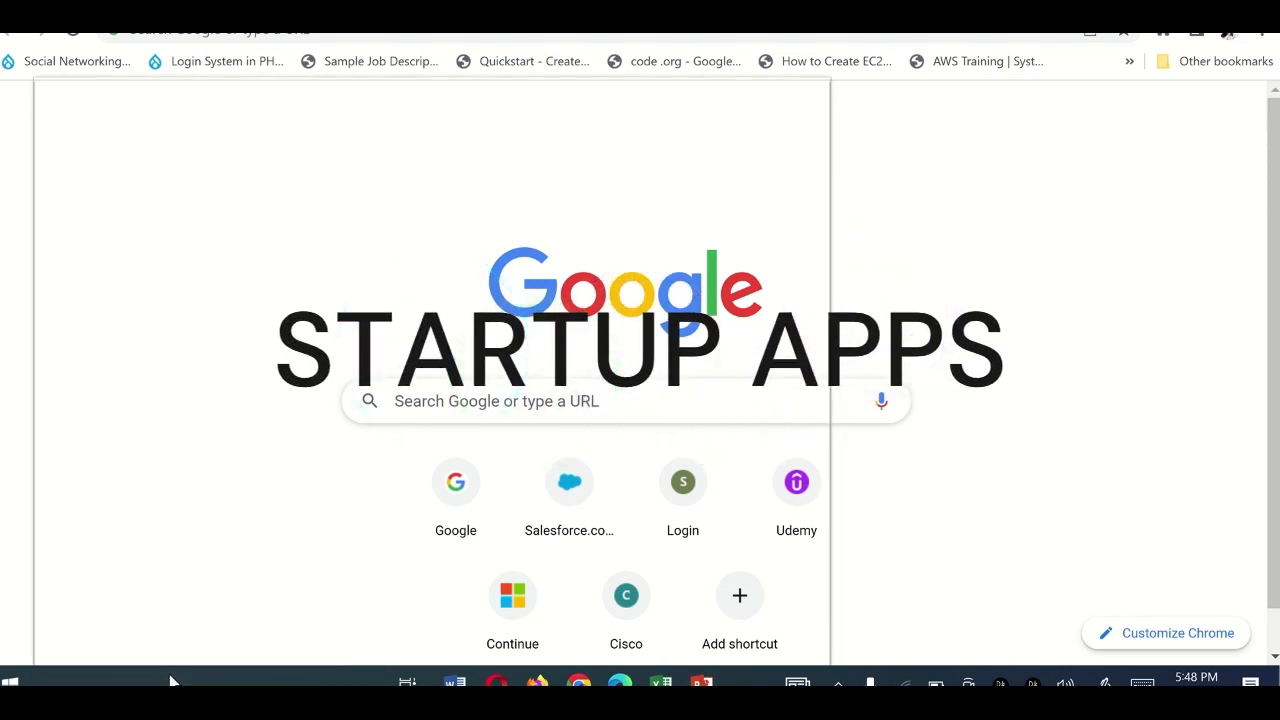
click(9, 684)
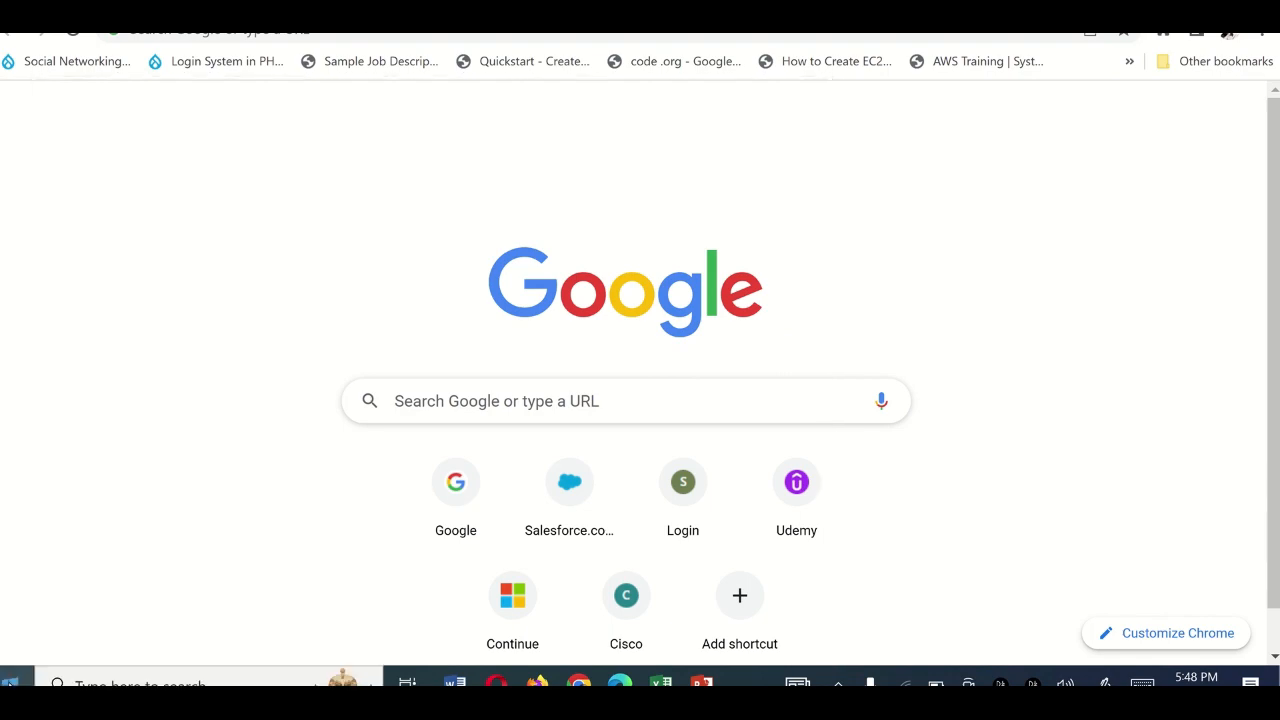
text(A)
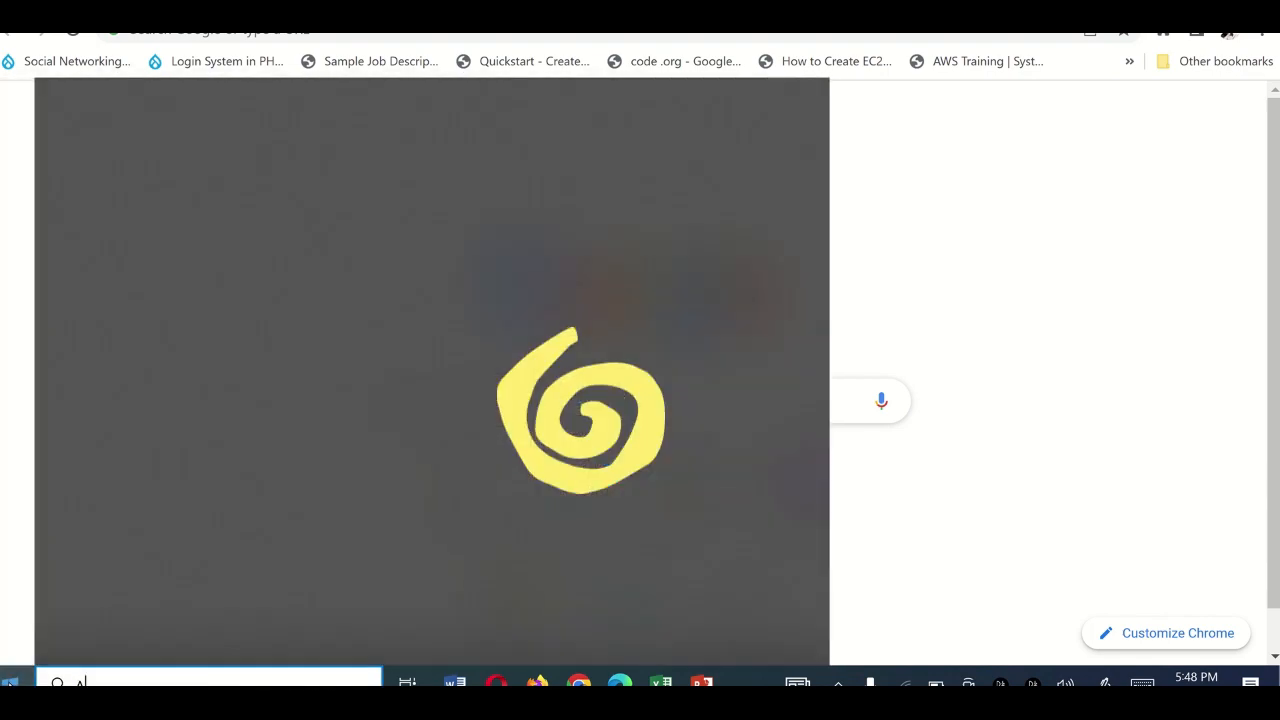
text(pps)
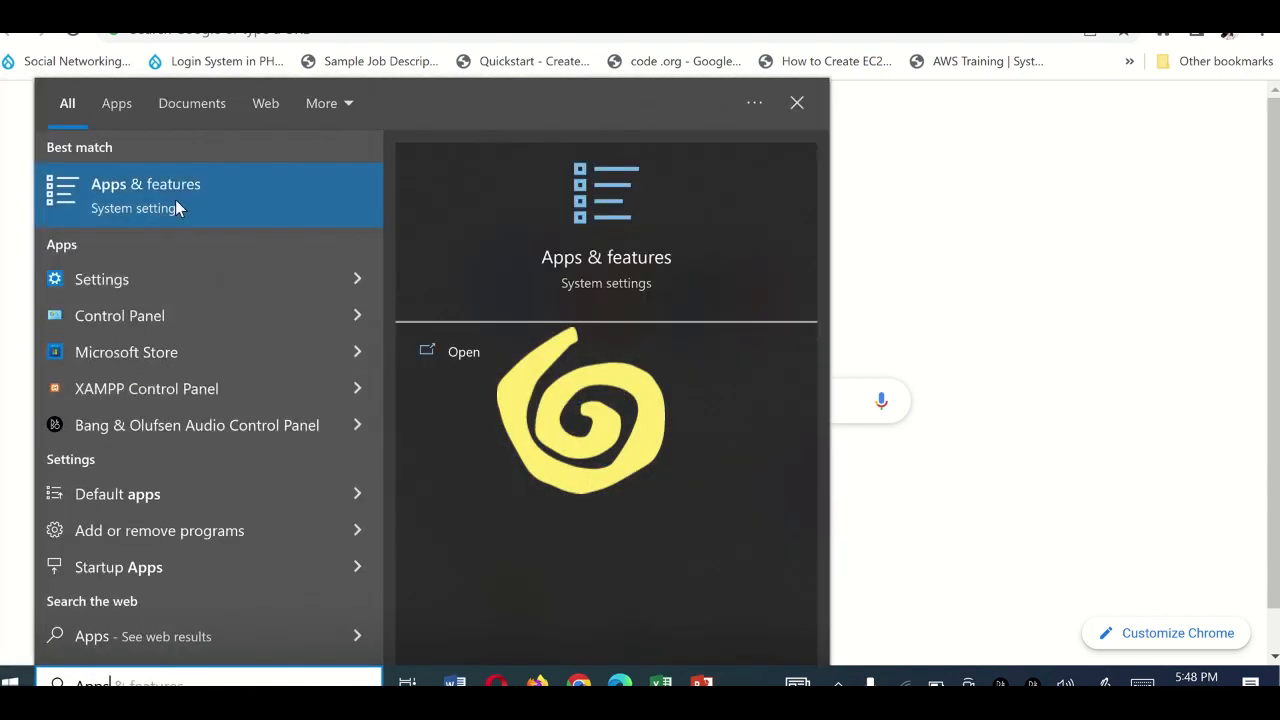
click(175, 199)
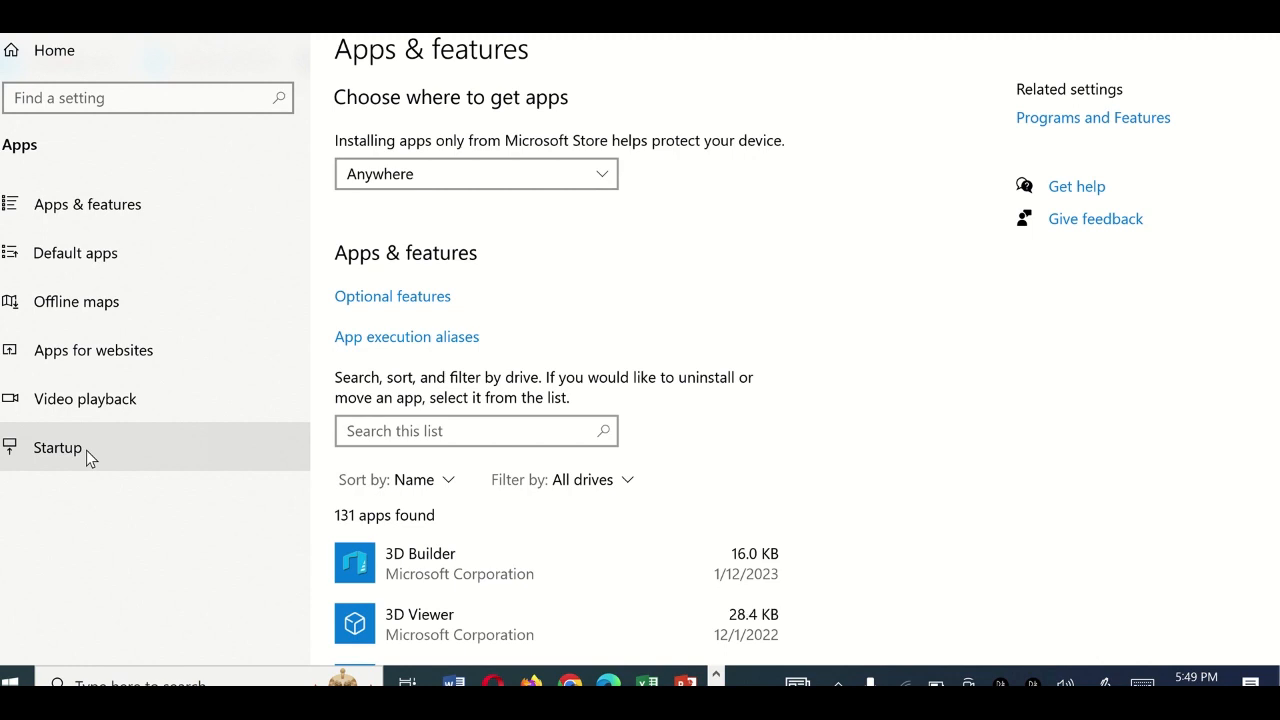
click(86, 450)
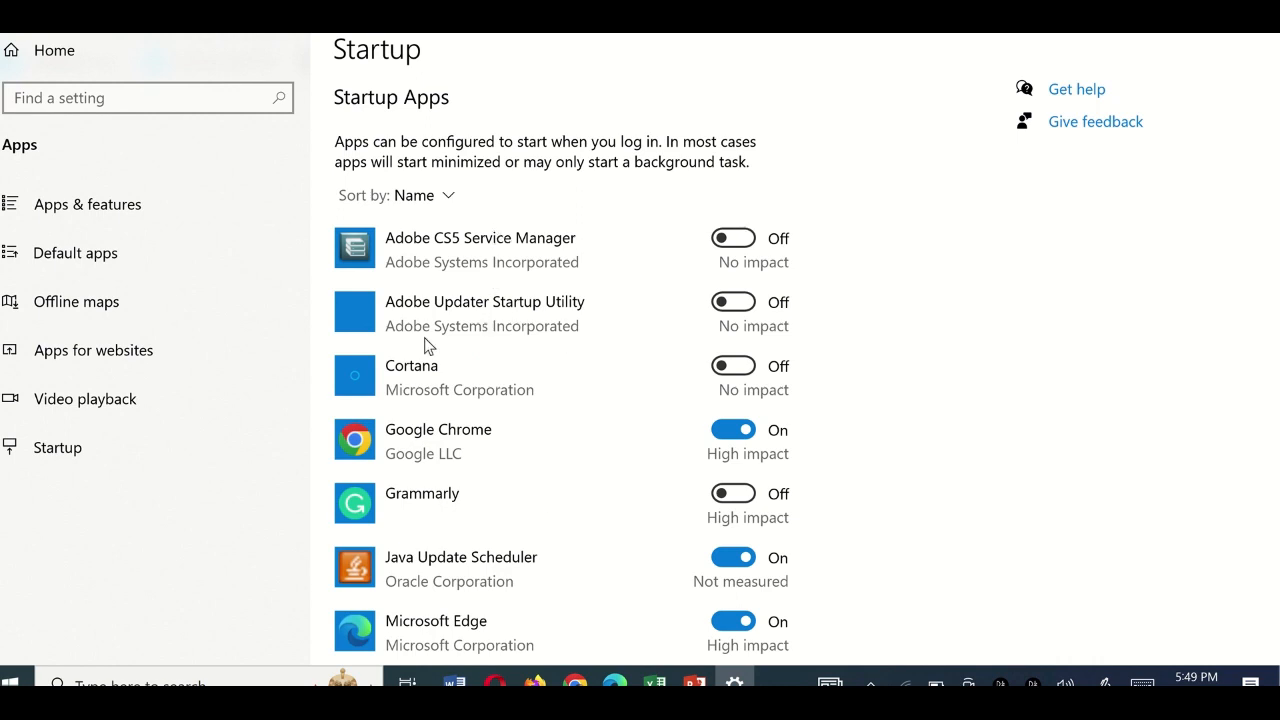
Switch Cortana on and back off in the startup apps list, and close the Settings window.
scroll(525, 428, down, 3)
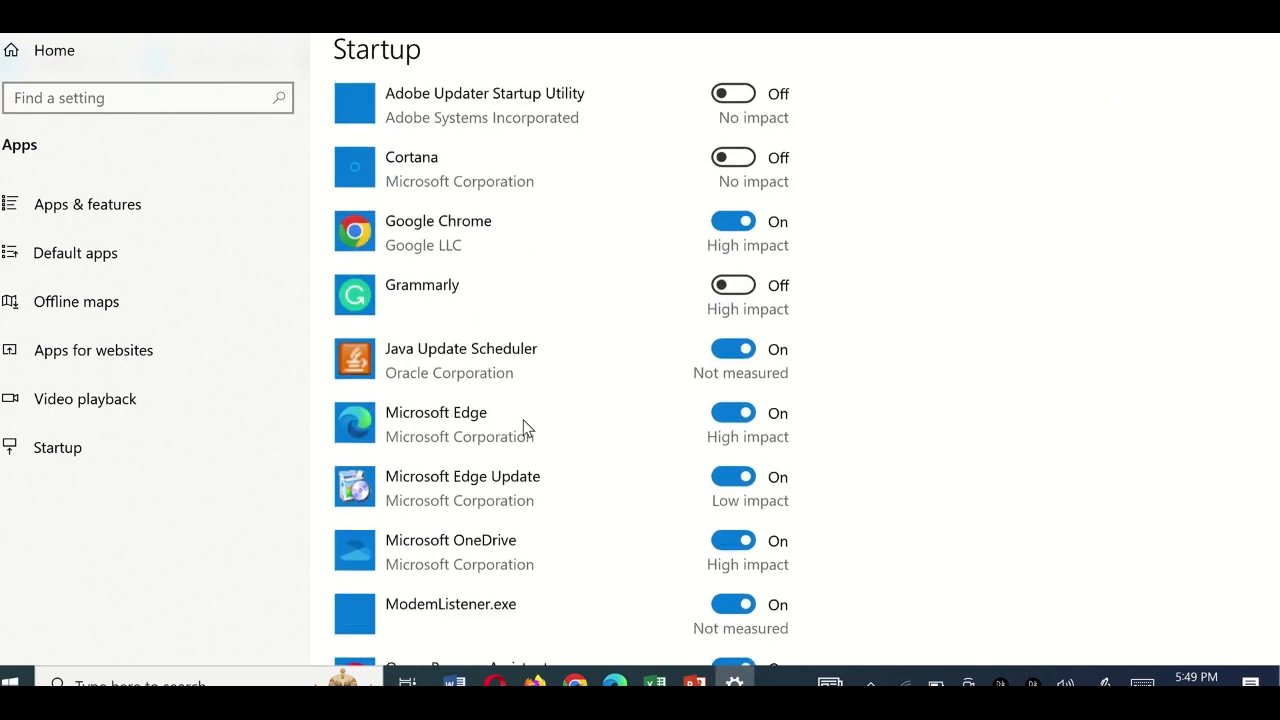
scroll(525, 428, up, 3)
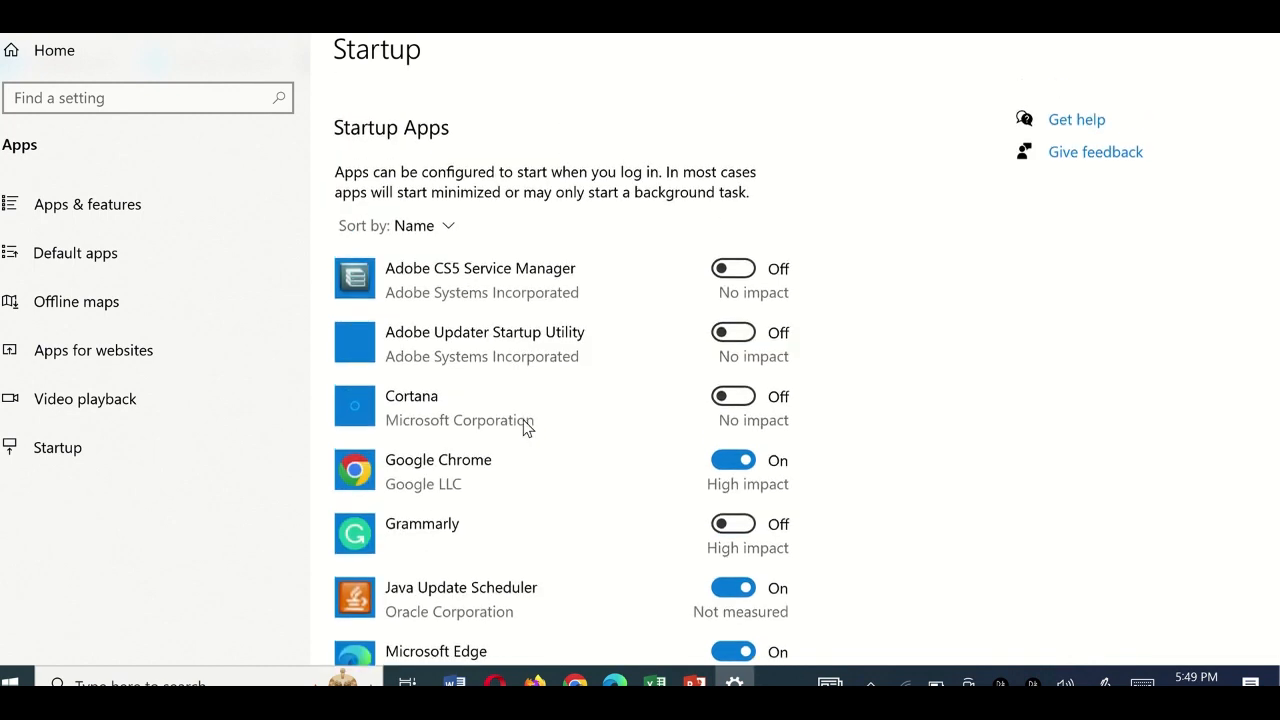
click(736, 368)
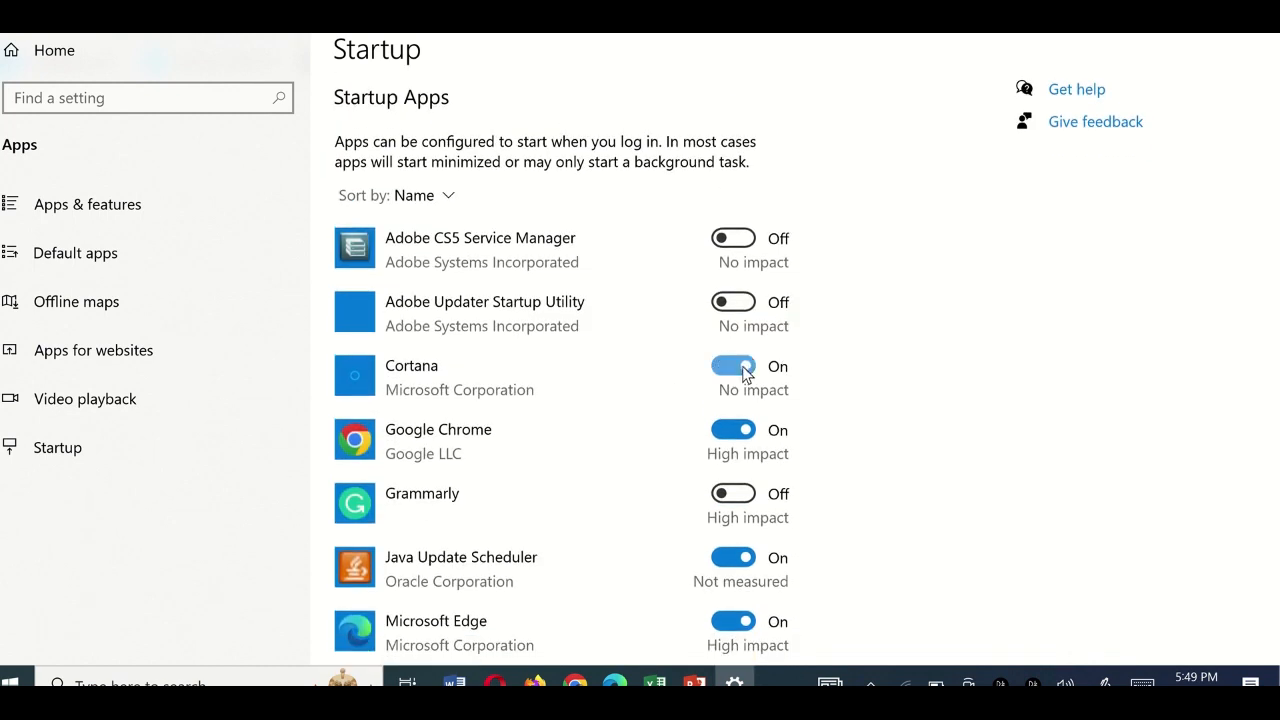
click(736, 368)
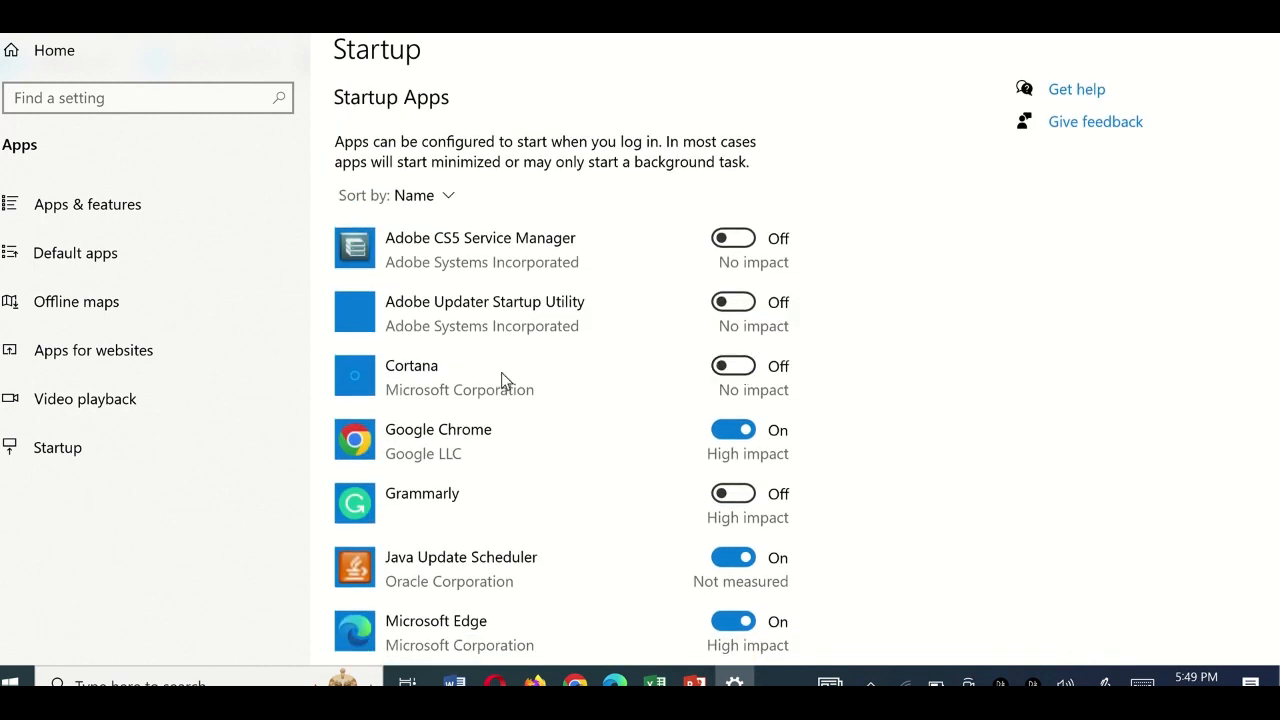
click(1258, 10)
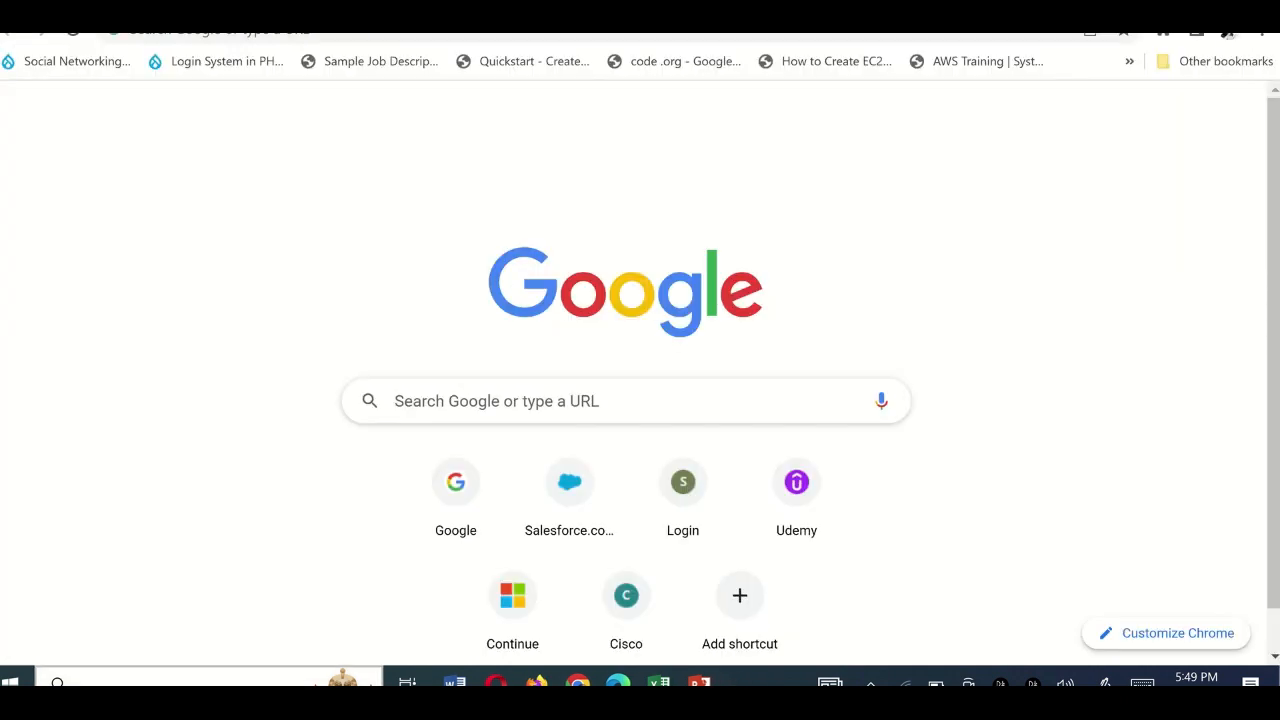
Search Windows for "Pri" and open the Privacy settings.
click(87, 677)
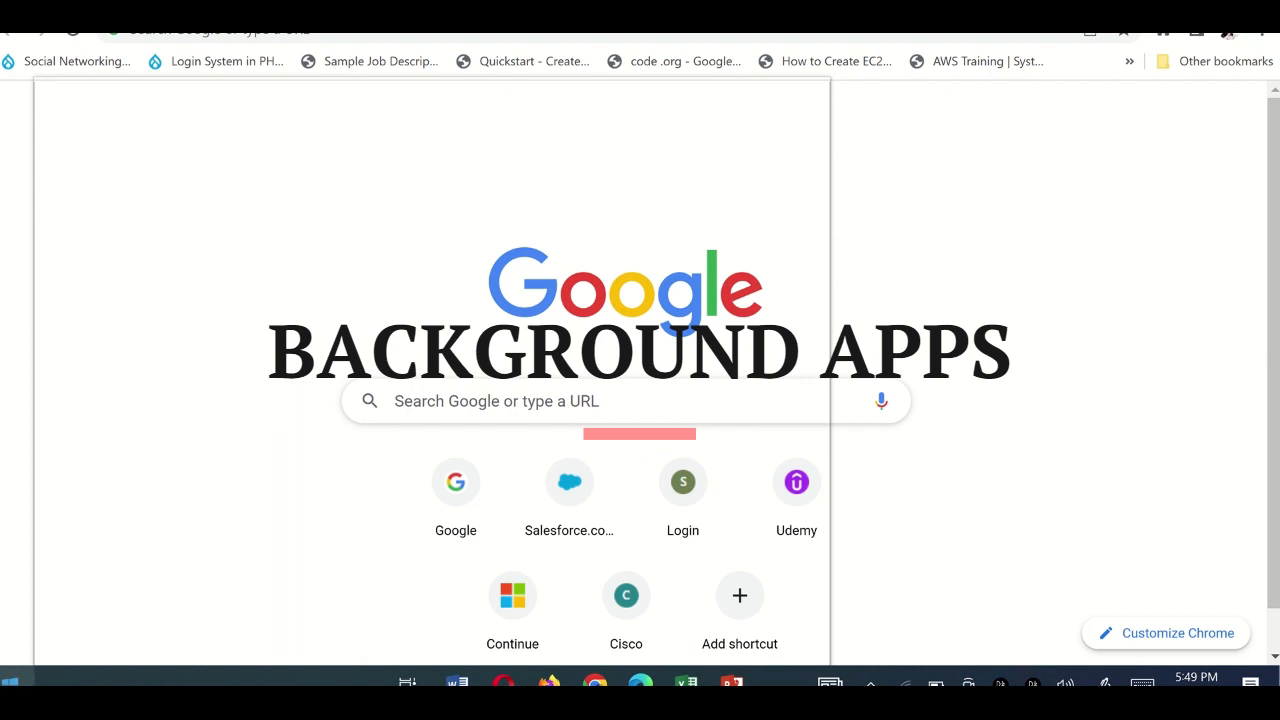
click(10, 684)
click(10, 684)
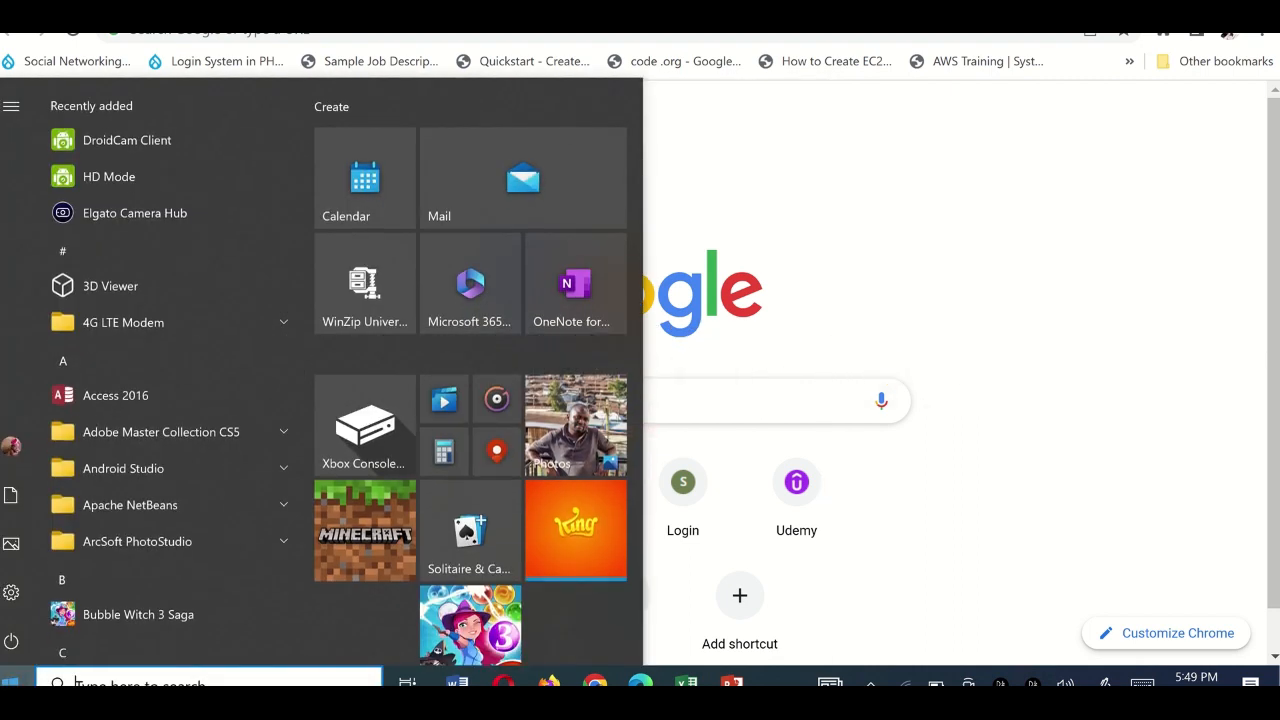
text(P)
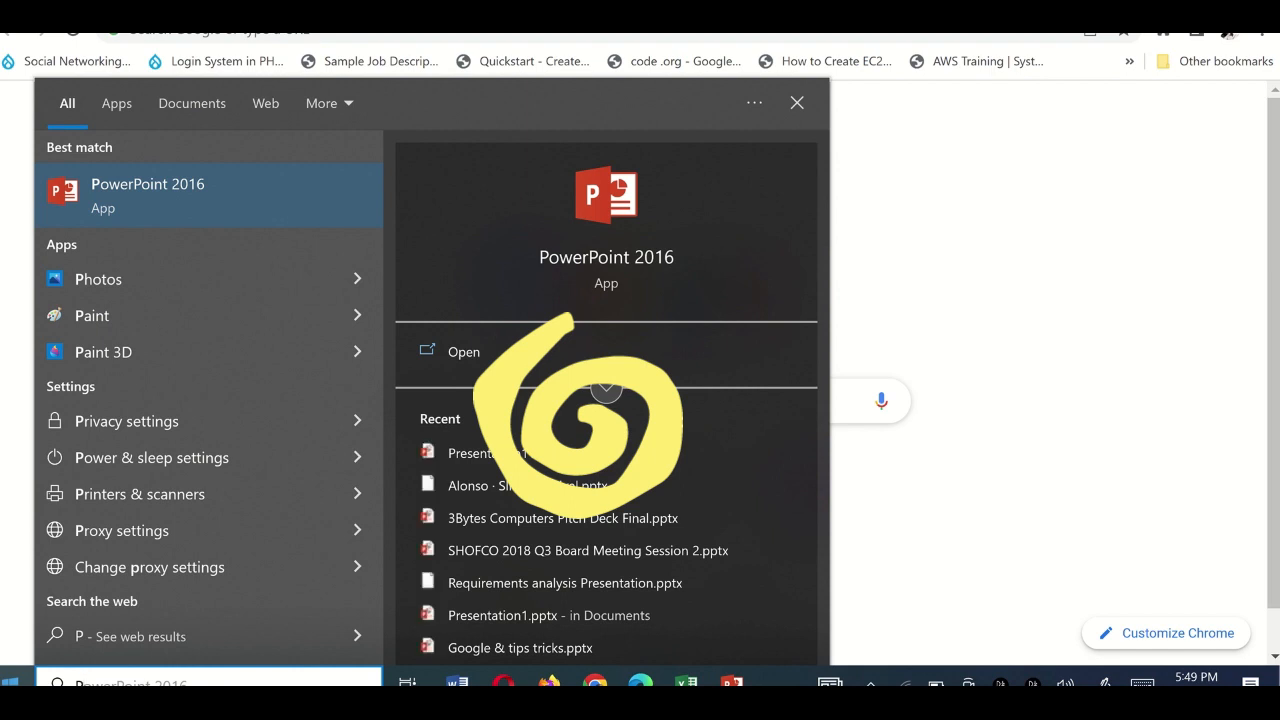
text(rivscy)
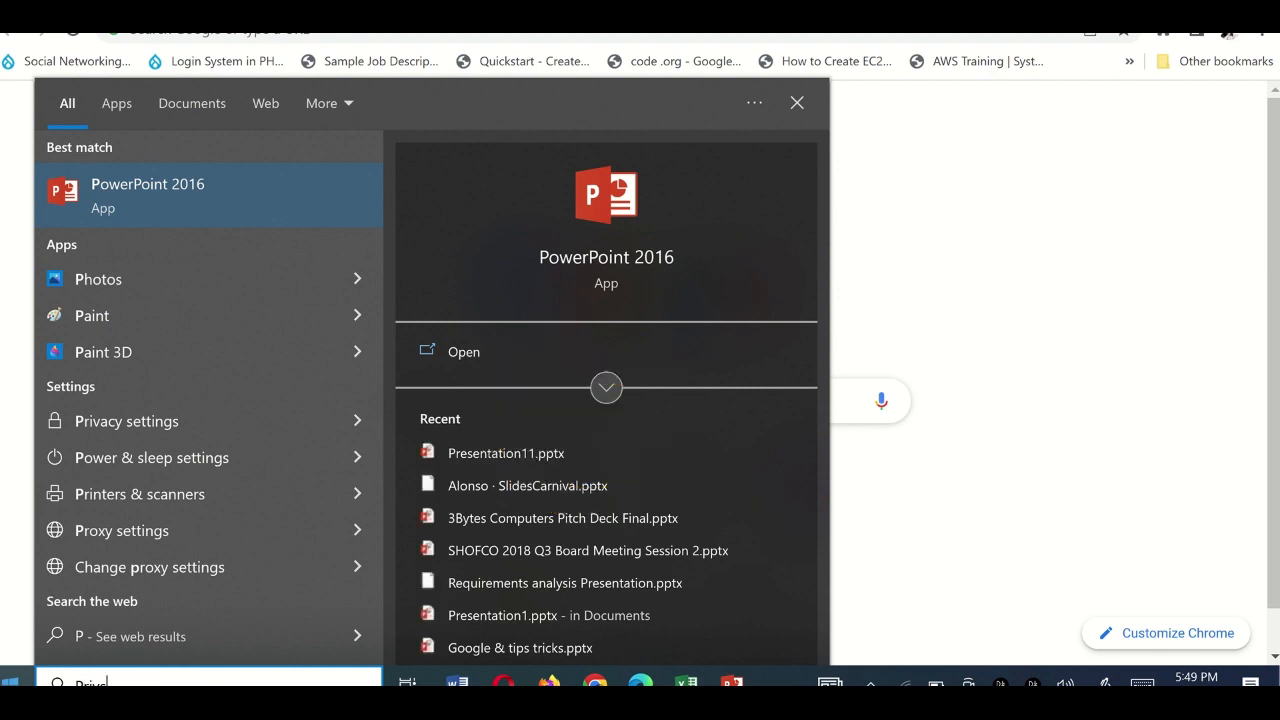
key(BackSpace)
key(BackSpace)
key(BackSpace)
key(BackSpace)
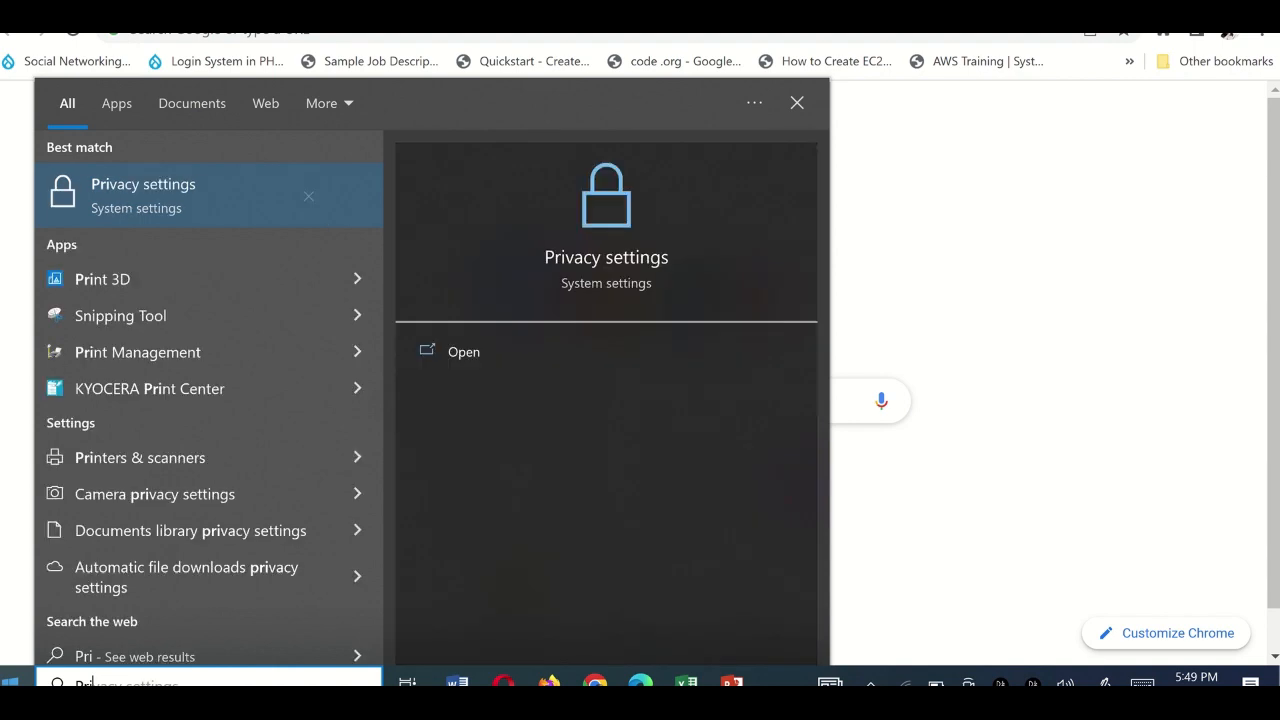
click(110, 193)
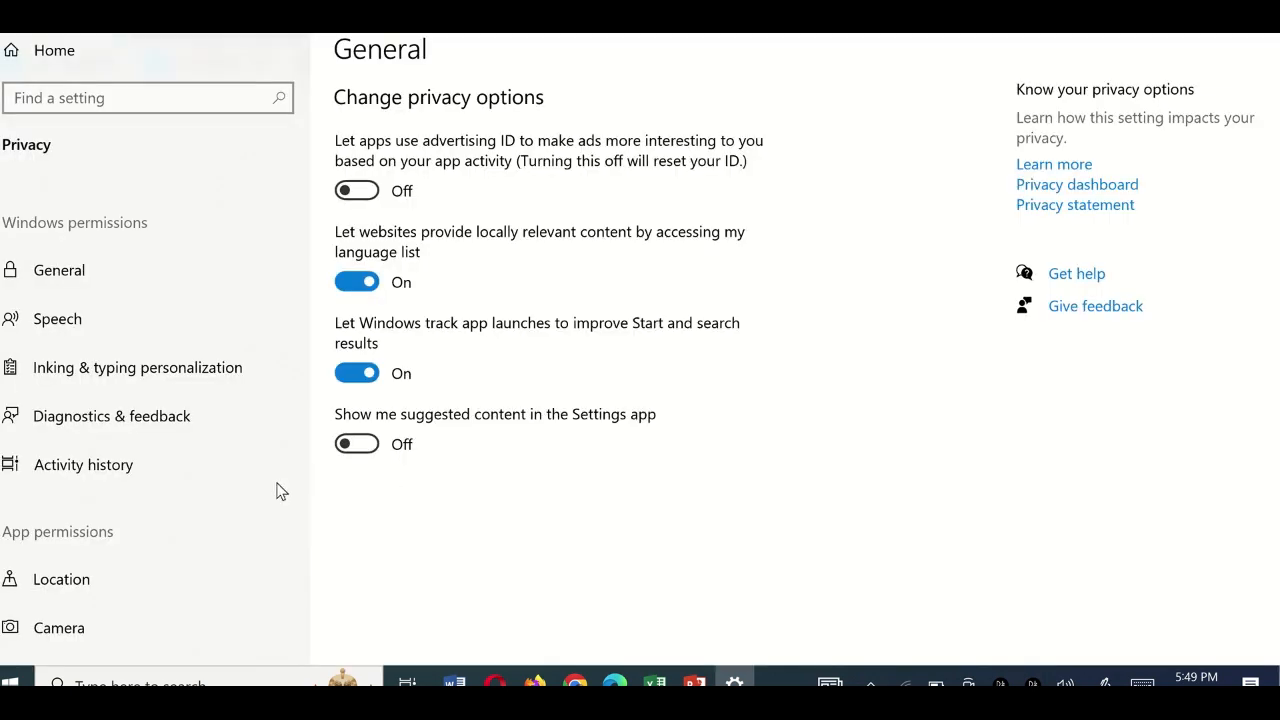
Open the Background apps permissions and switch the option letting apps run in the background on and back off.
scroll(155, 500, down, 6)
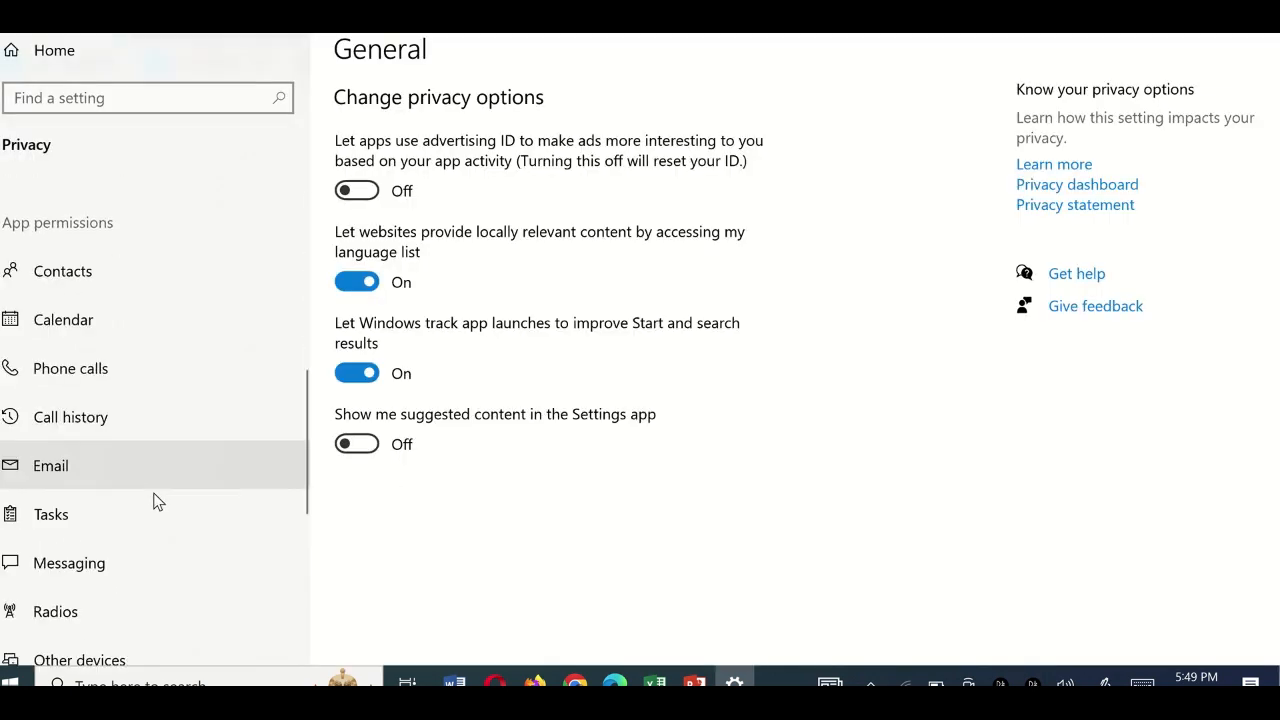
scroll(155, 500, down, 4)
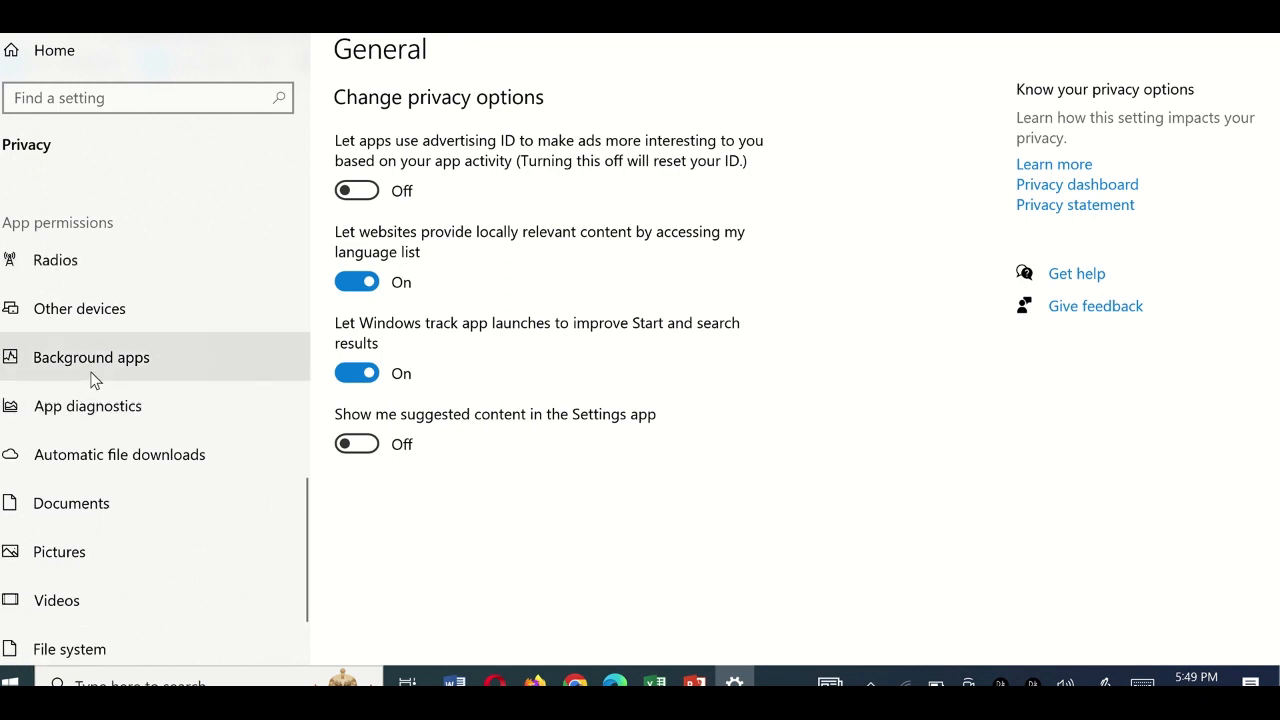
click(92, 378)
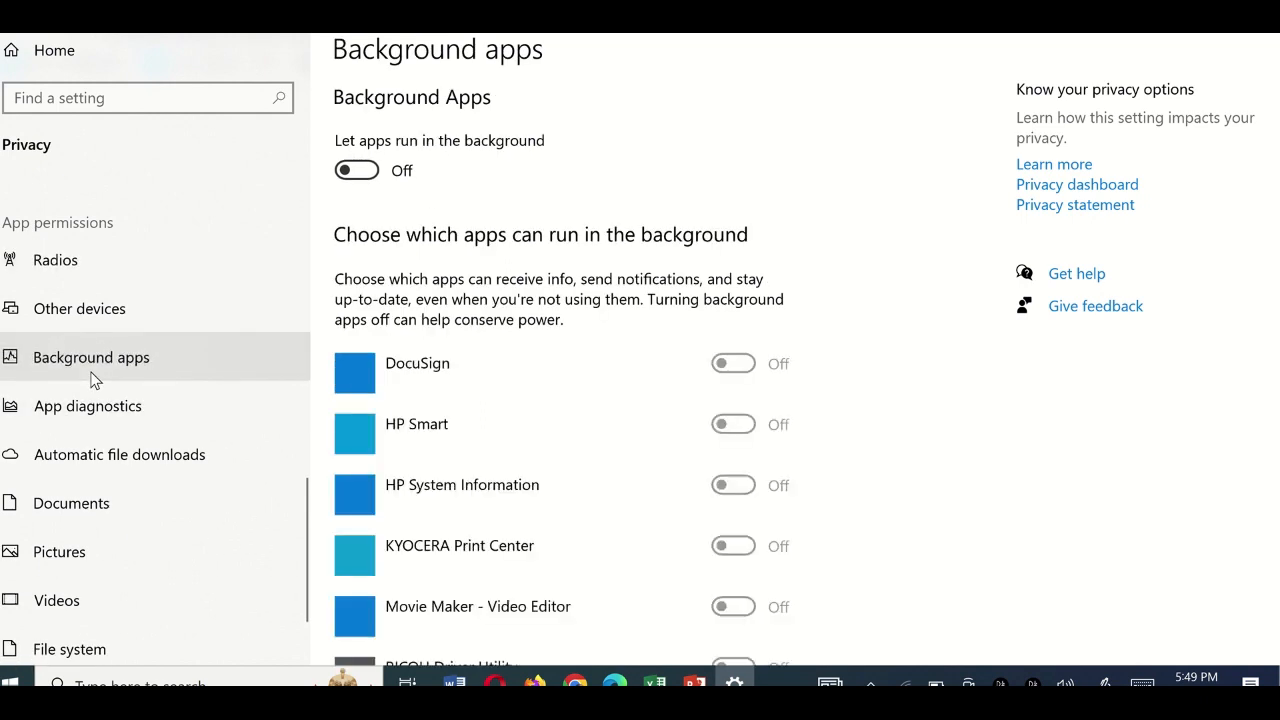
click(366, 172)
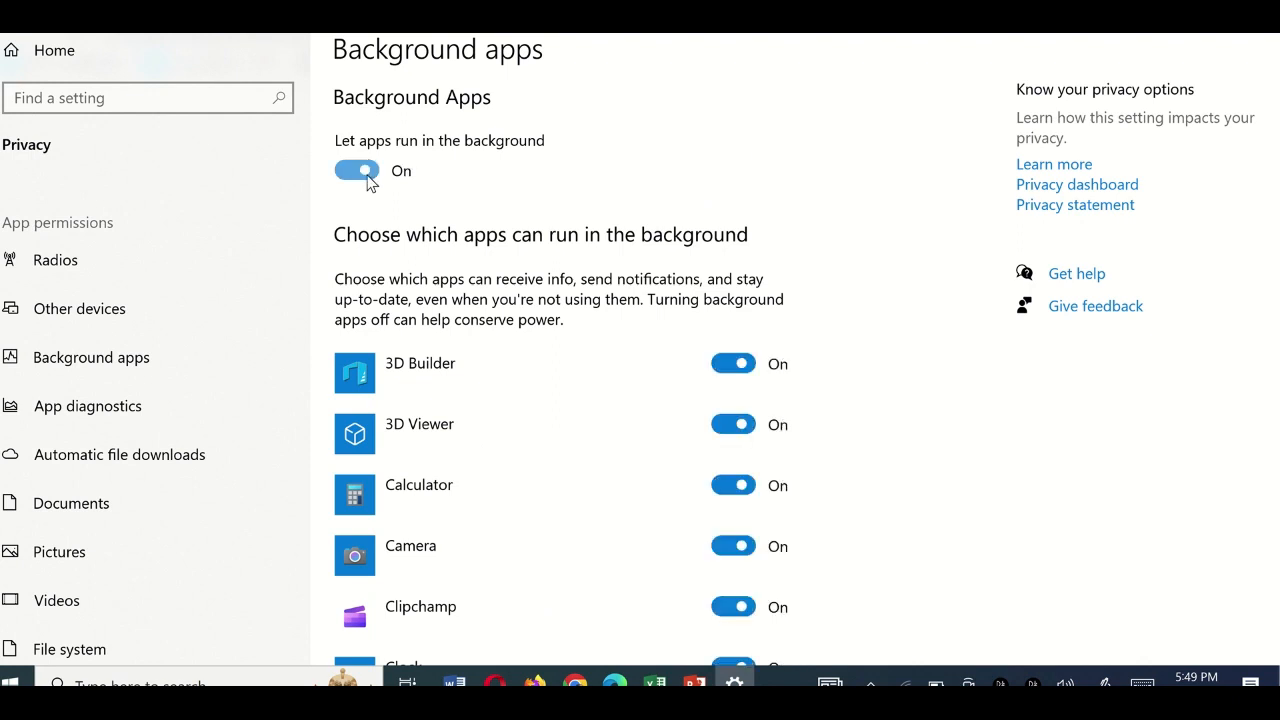
click(358, 172)
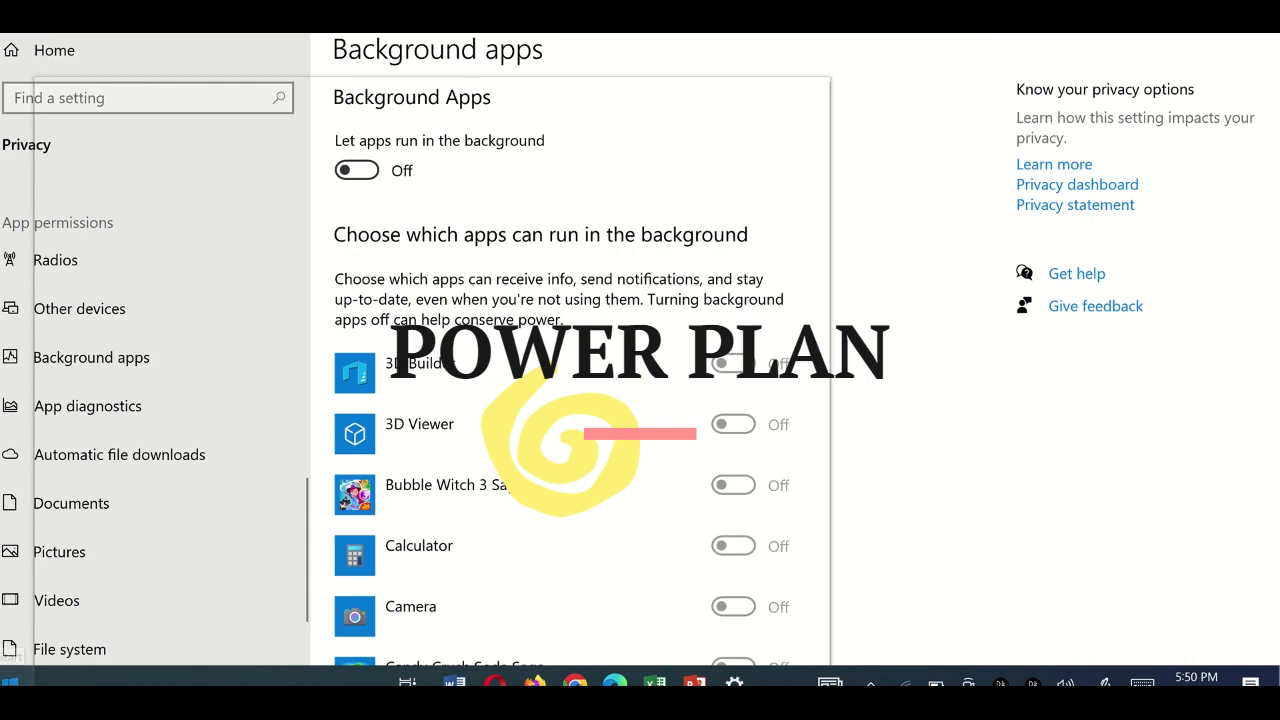
Search Windows for "power", open Power & sleep settings and go to the additional power settings.
click(10, 680)
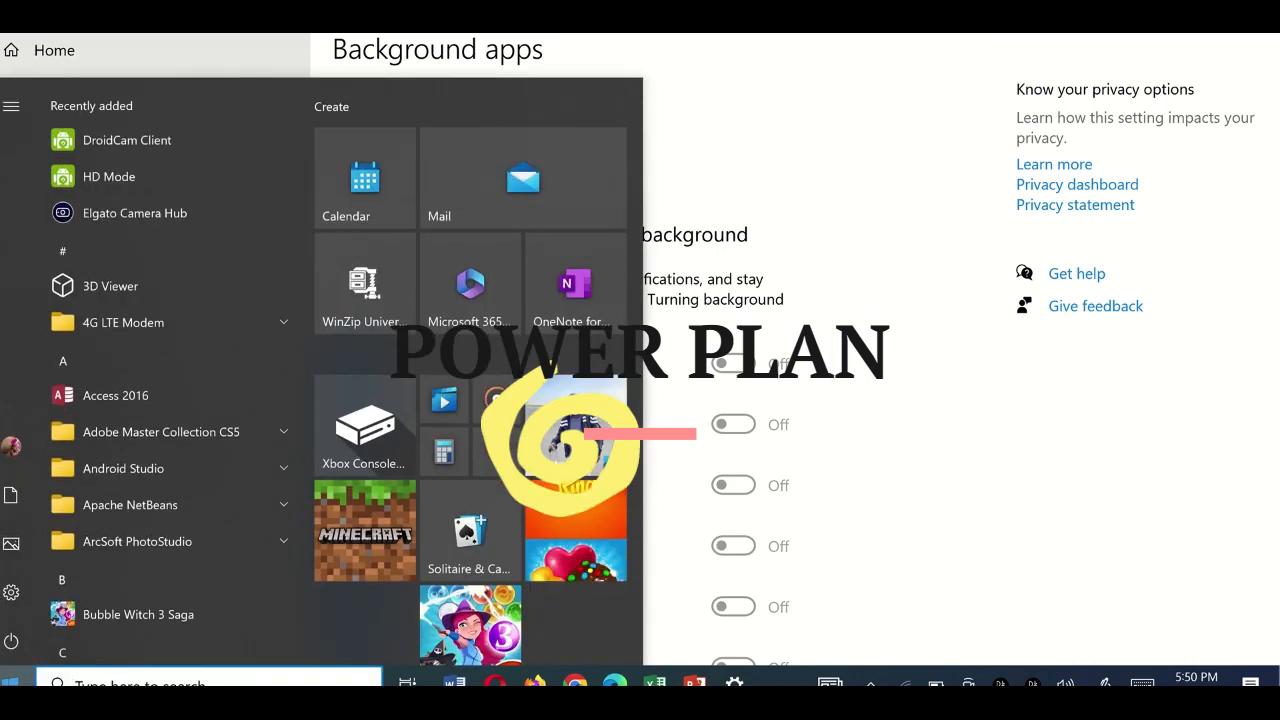
text(power)
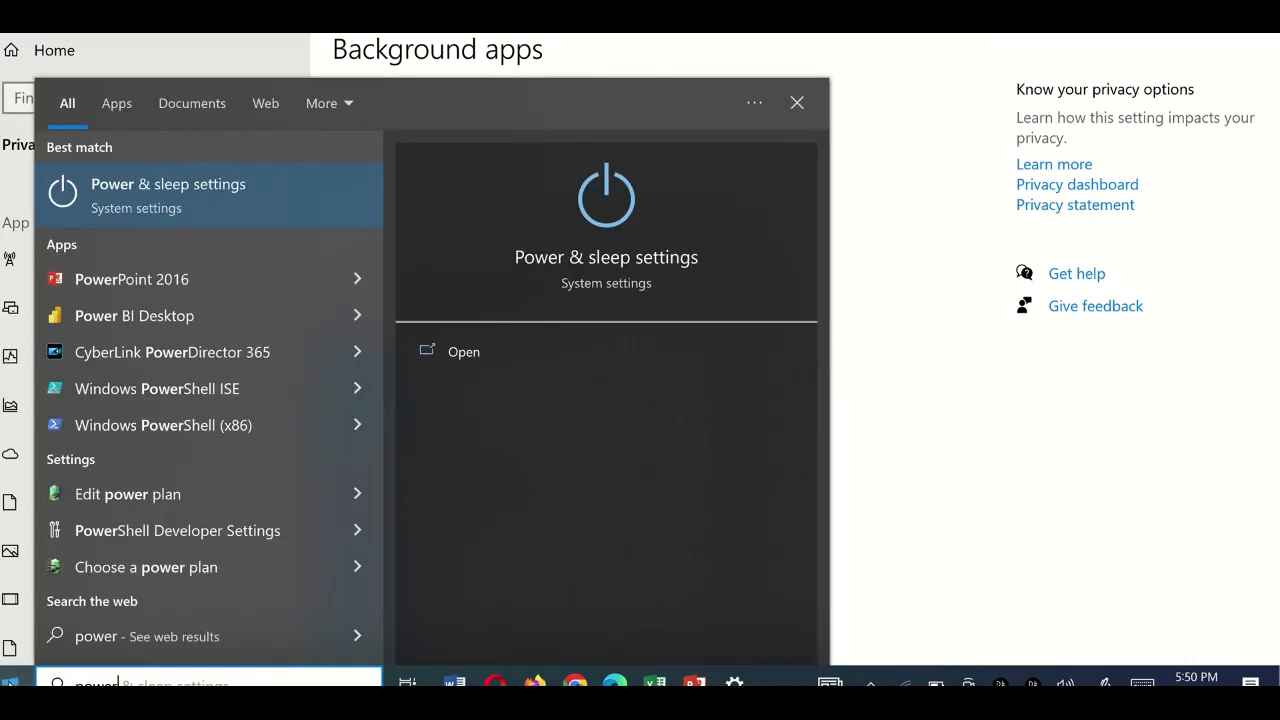
click(154, 206)
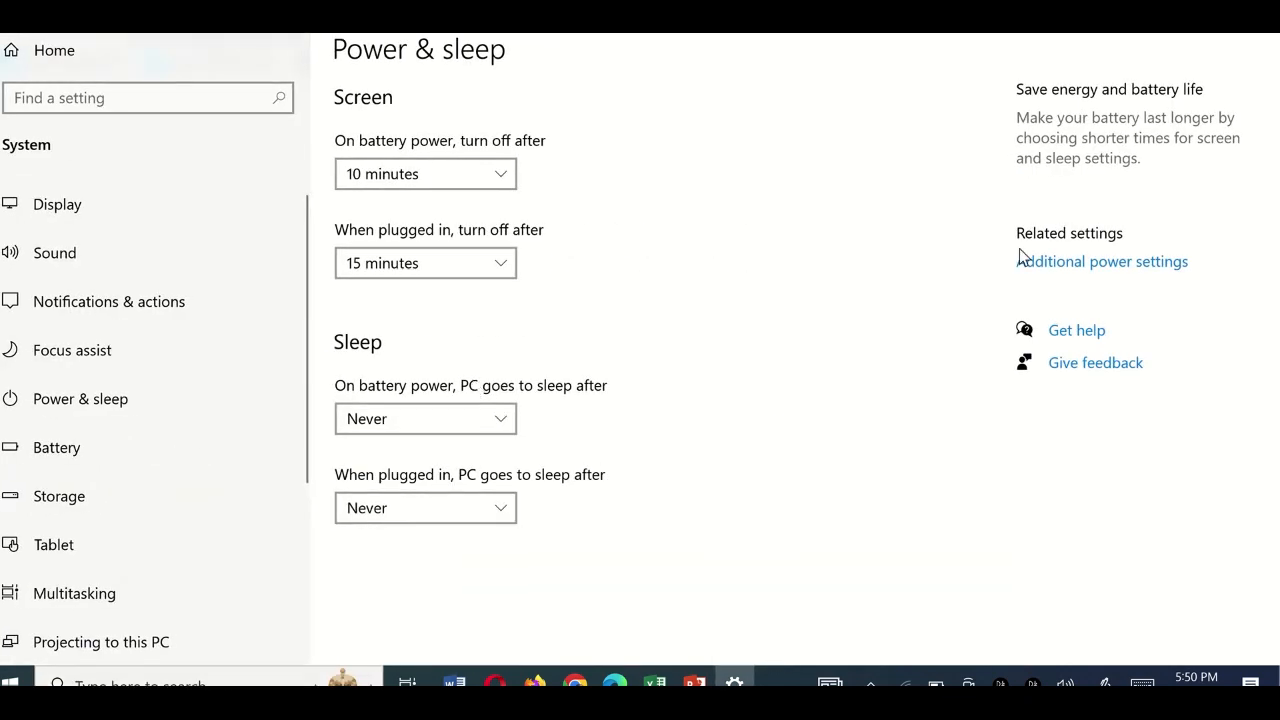
click(1087, 264)
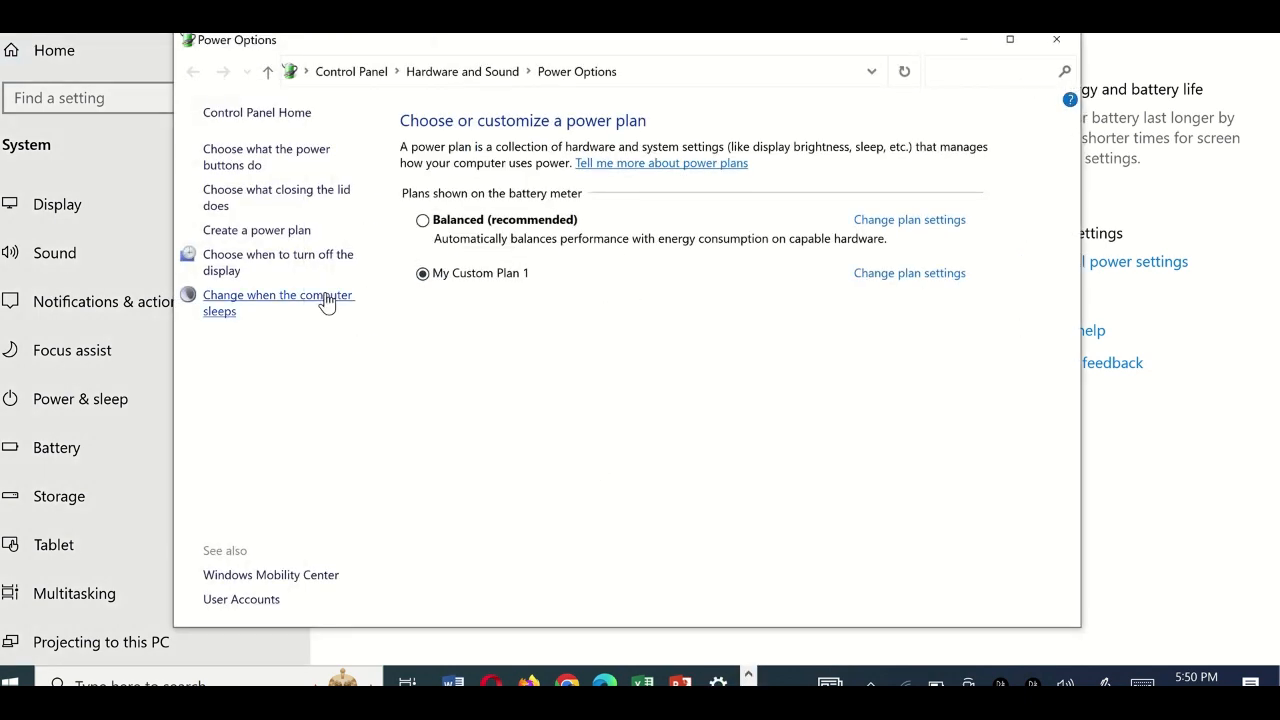
View the base plans offered for creating a power plan, cancel the creation and close Power Options.
click(249, 232)
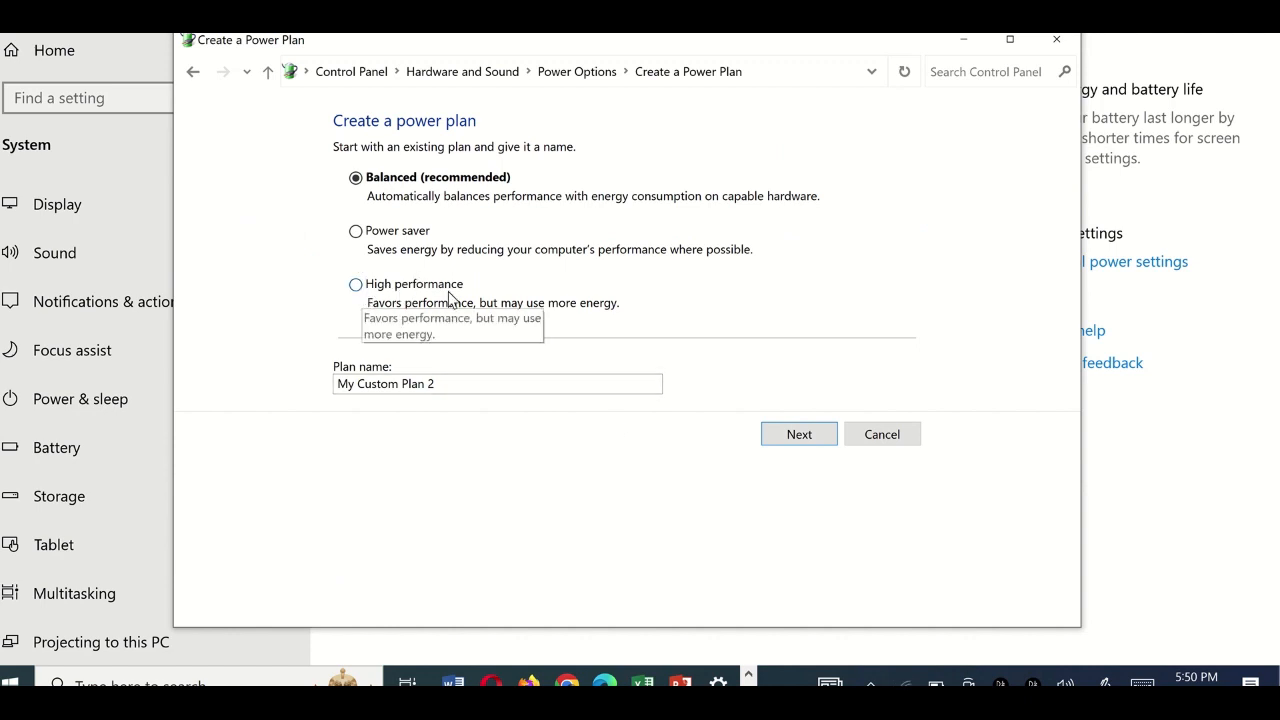
click(893, 437)
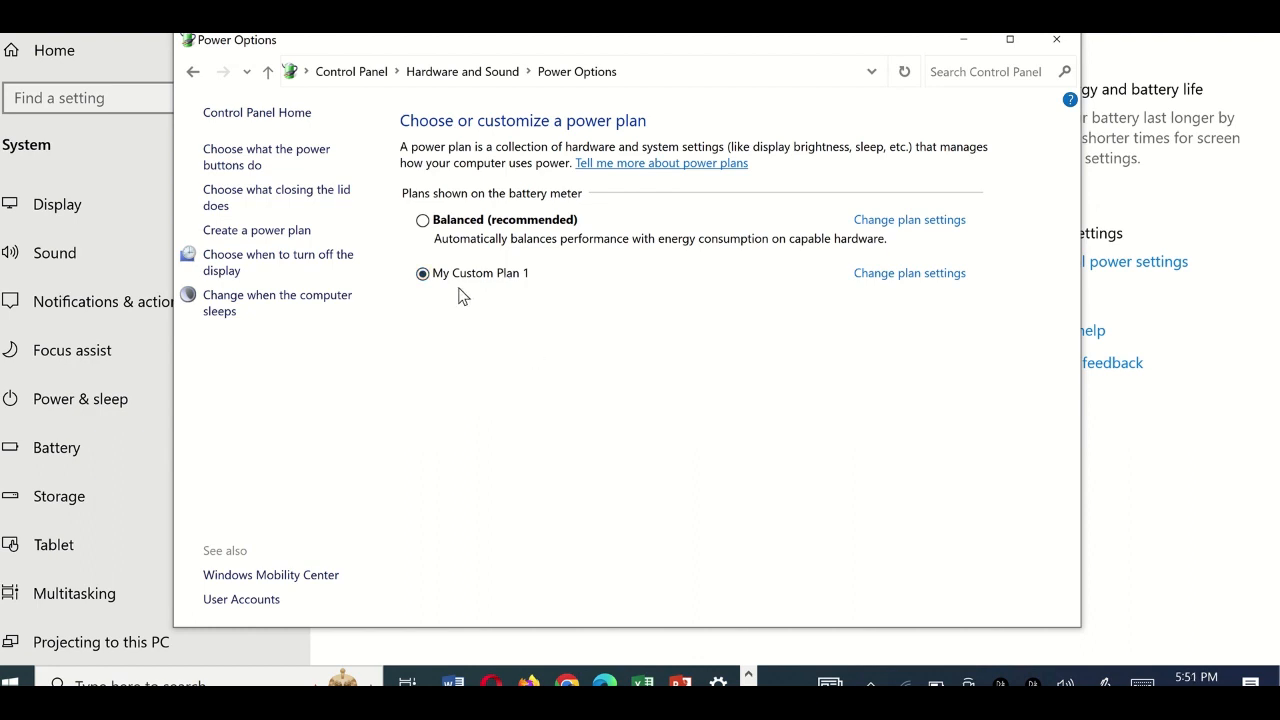
click(1057, 39)
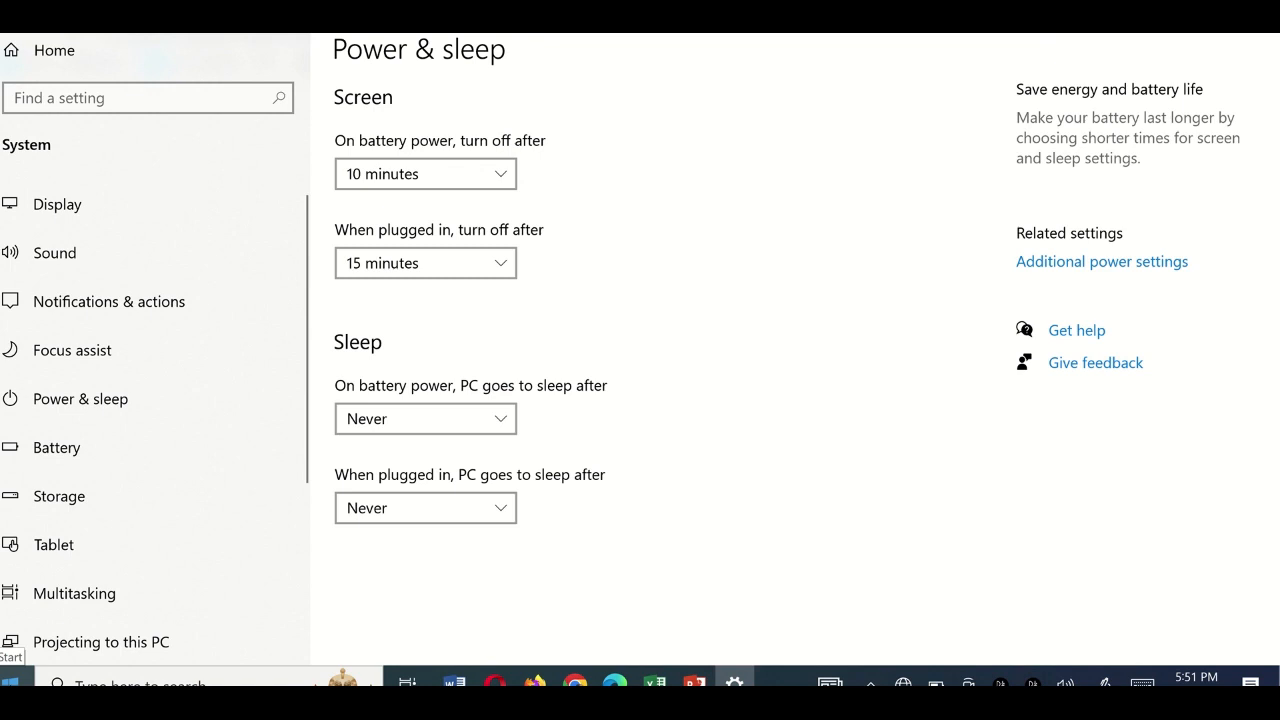
Search Windows for "updates" and open the Check for updates settings.
click(10, 678)
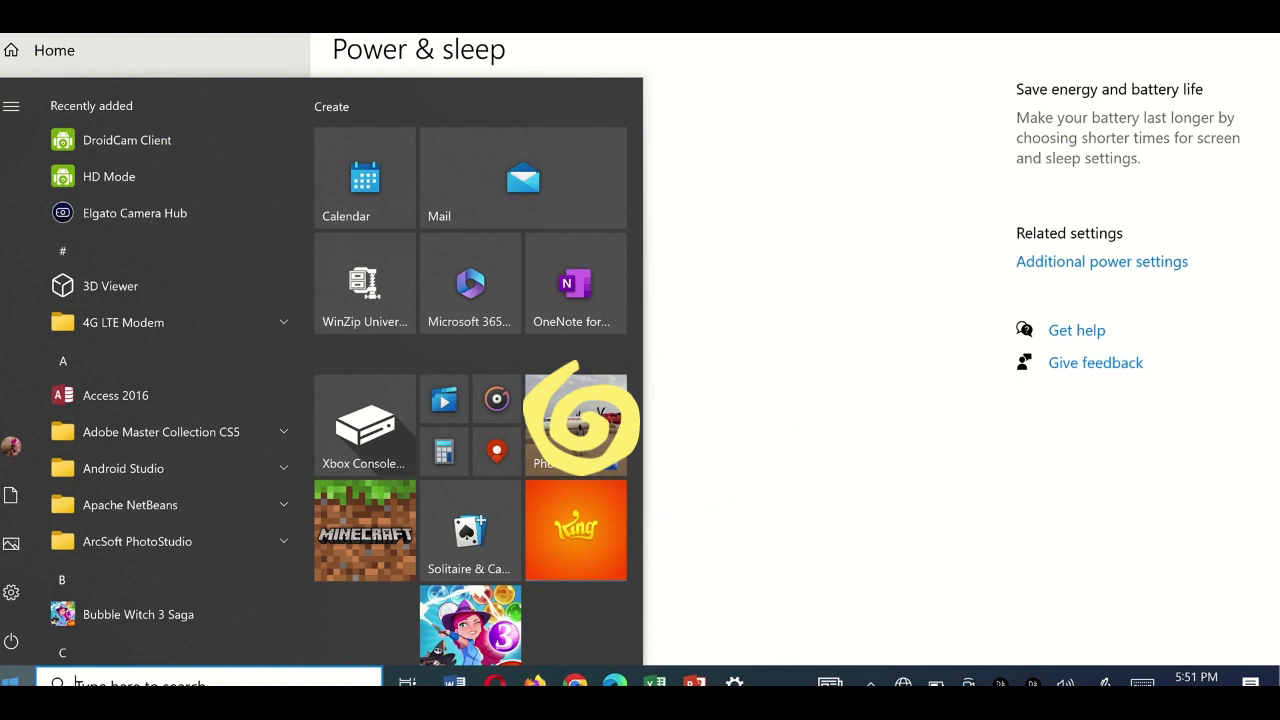
text(update)
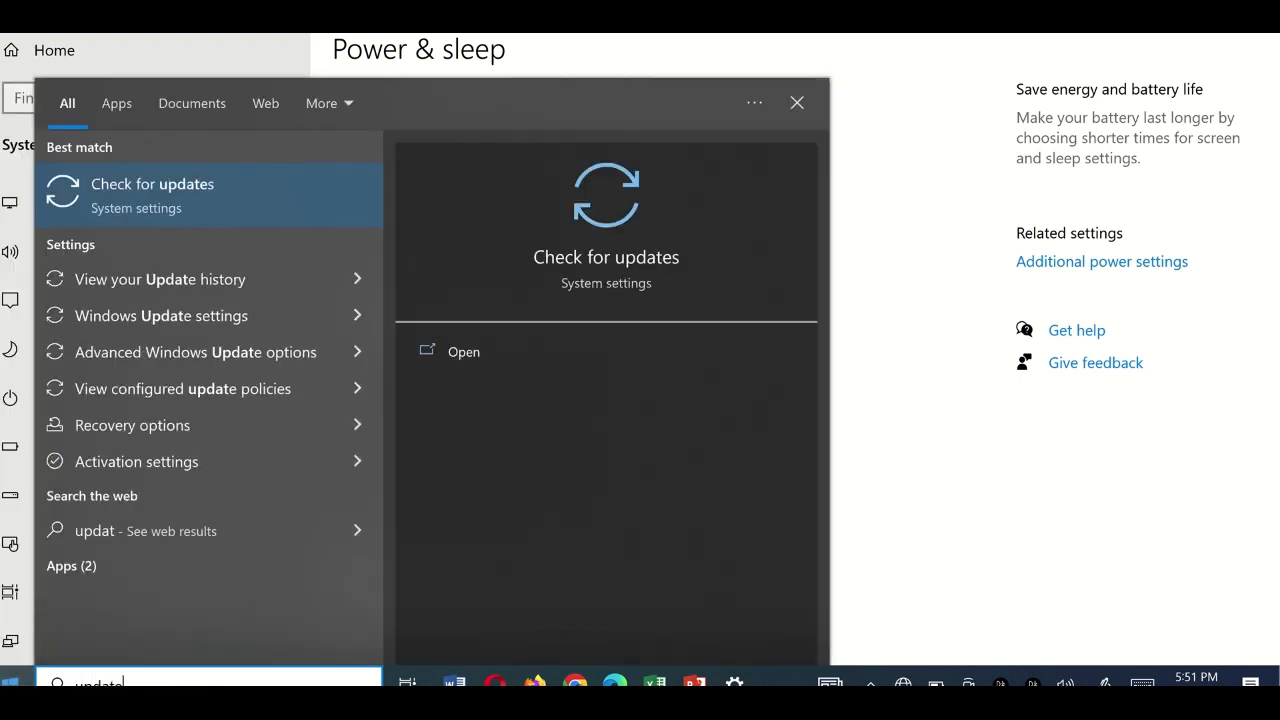
text(s)
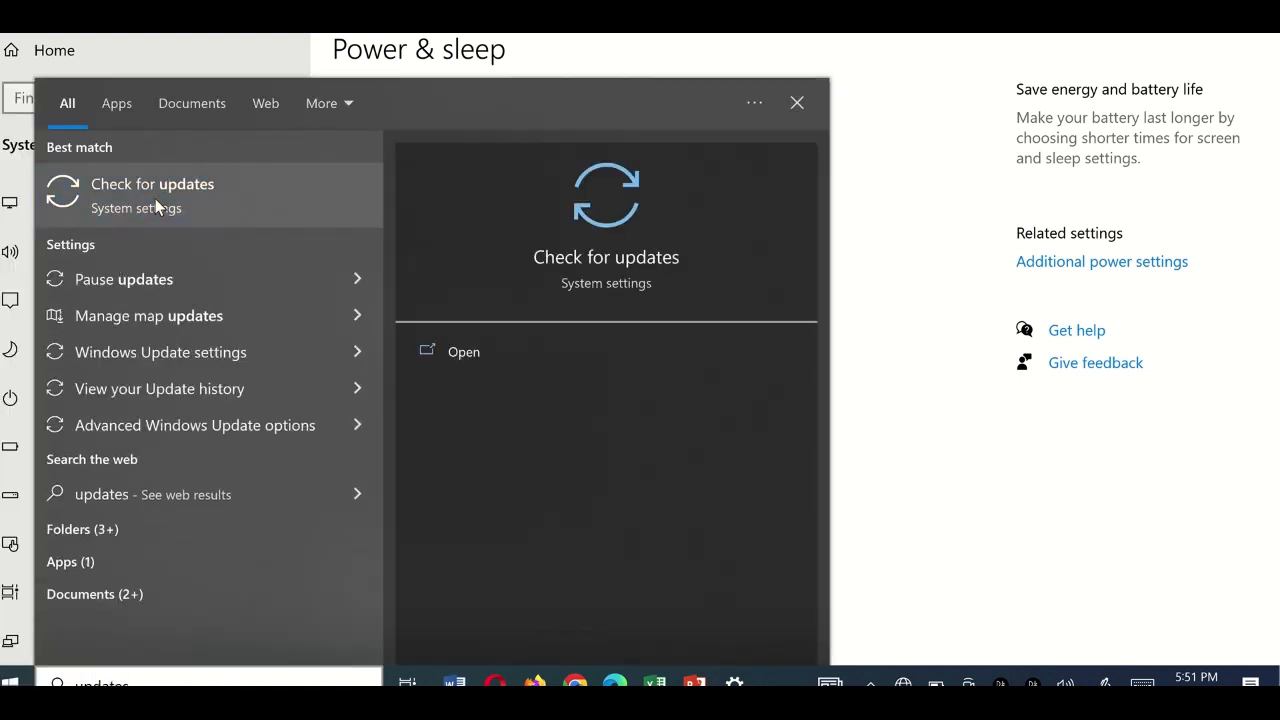
click(155, 198)
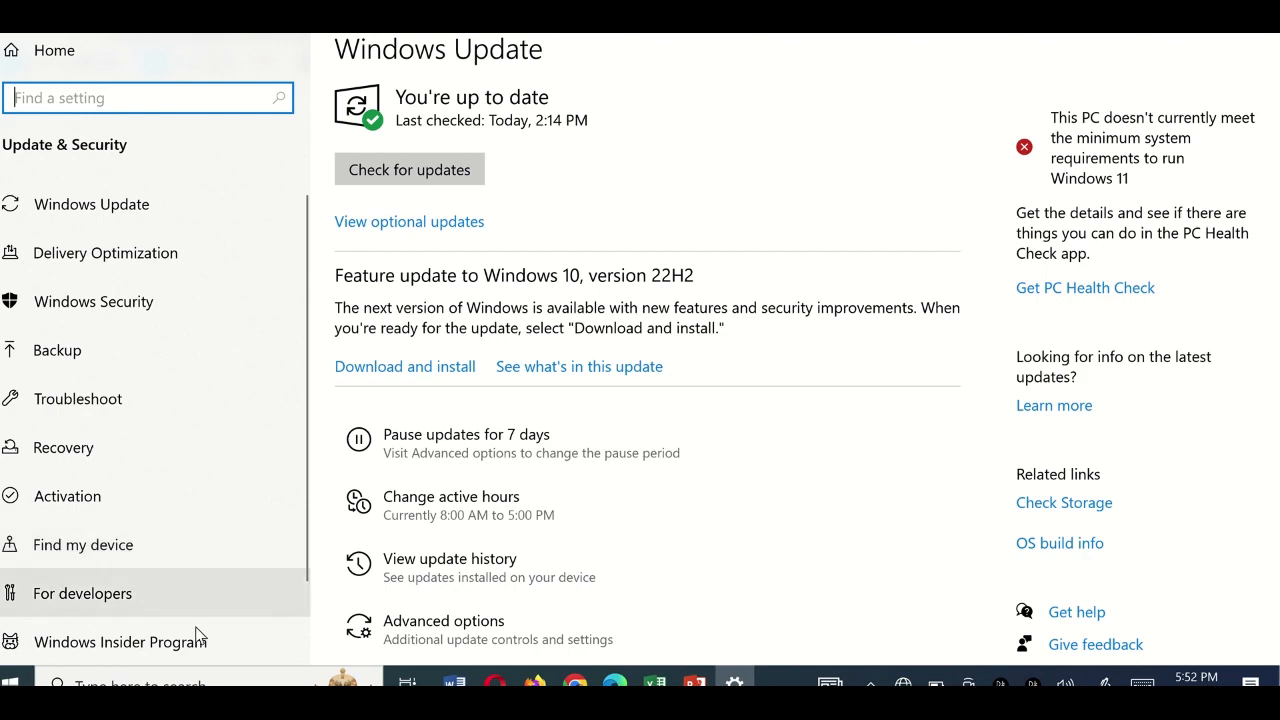
Search Windows for "stor", open the Storage settings and review the space used by each category on Local Disk (C:).
click(12, 683)
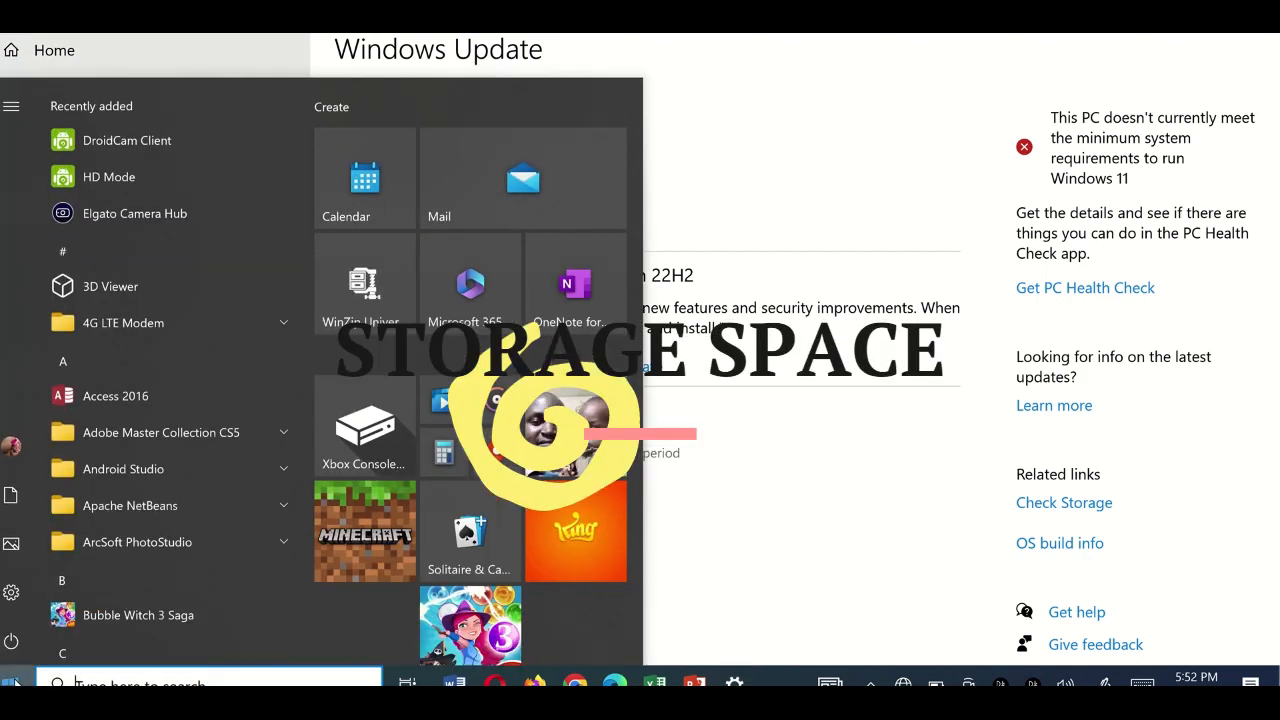
text(stor)
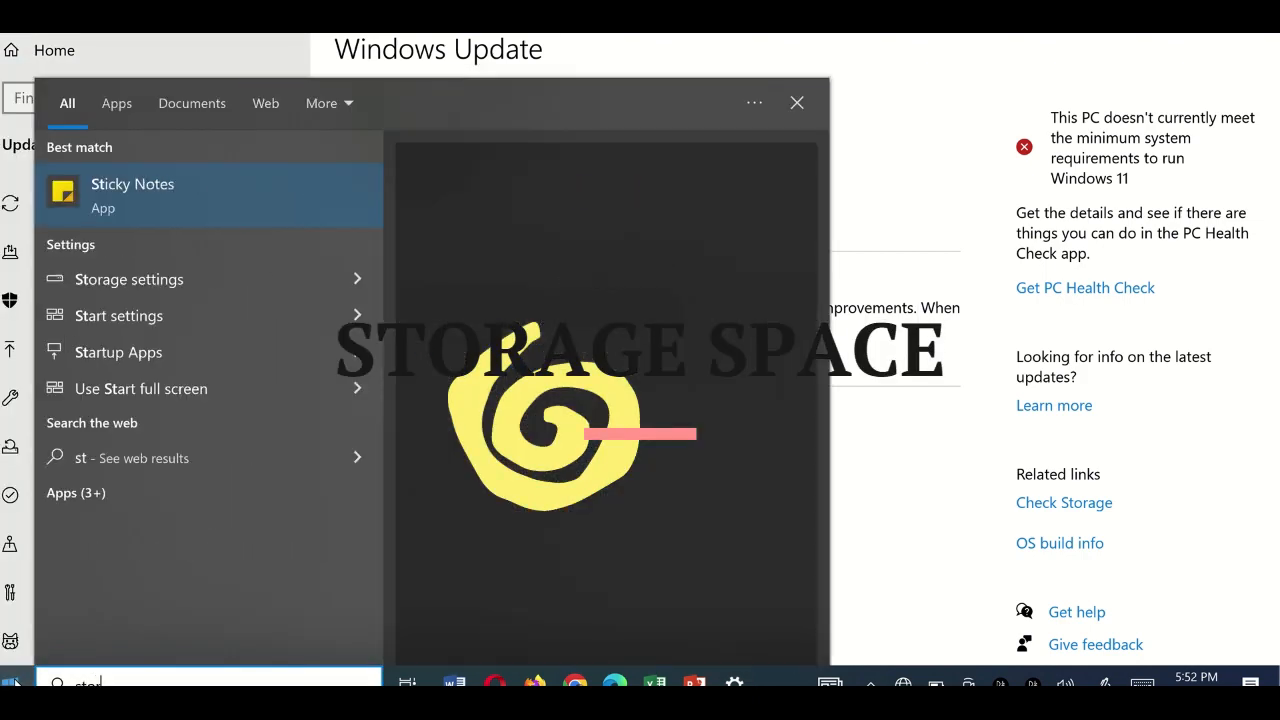
key(Return)
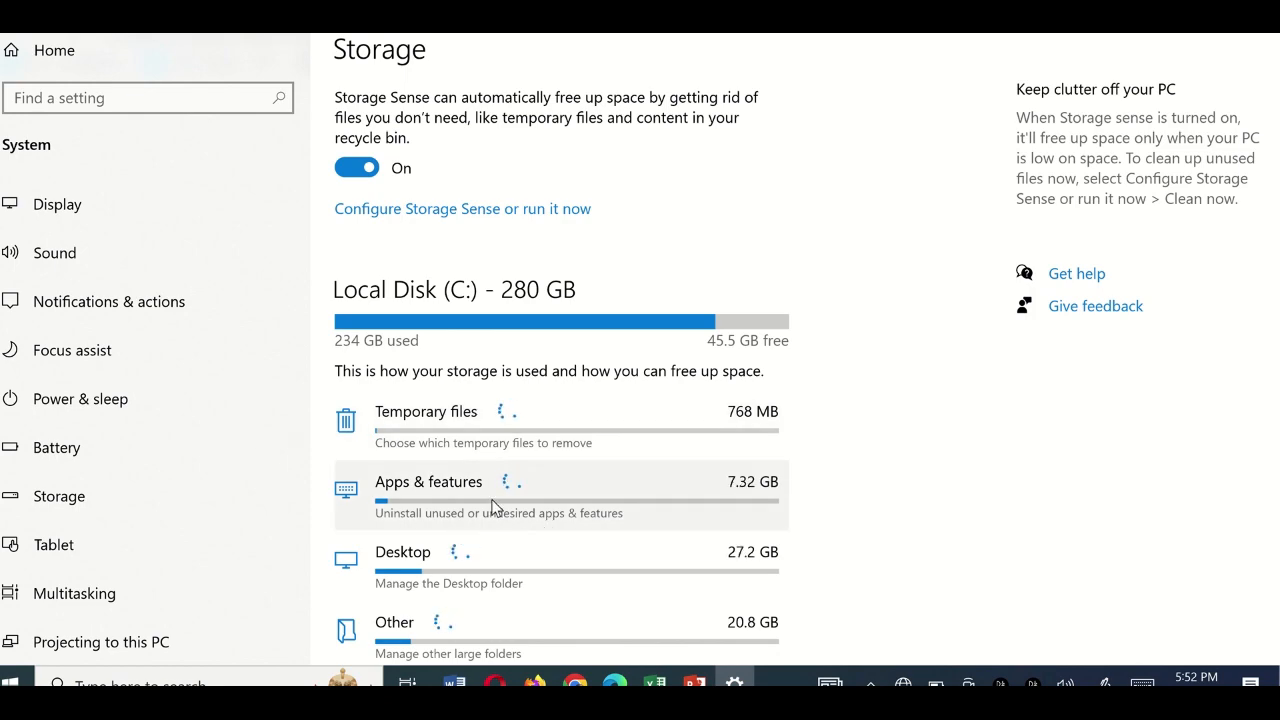
scroll(492, 508, down, 1)
scroll(492, 508, down, 1)
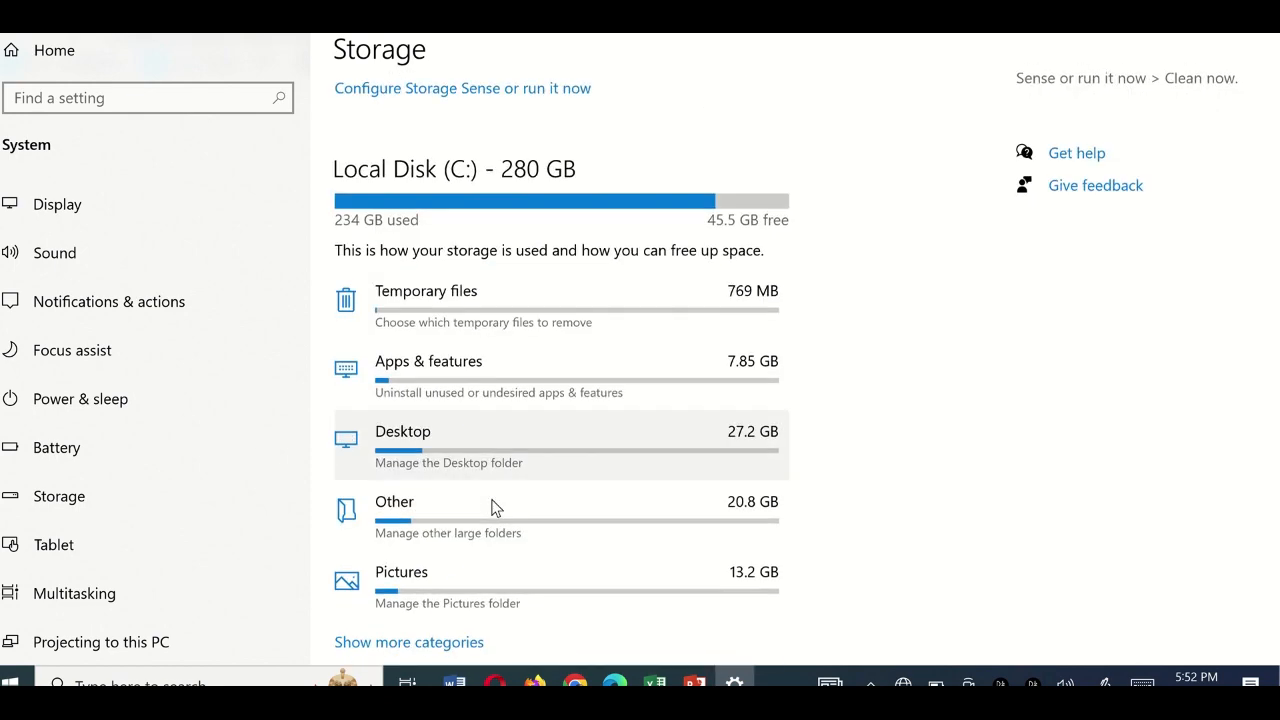
scroll(492, 508, down, 2)
scroll(492, 508, up, 3)
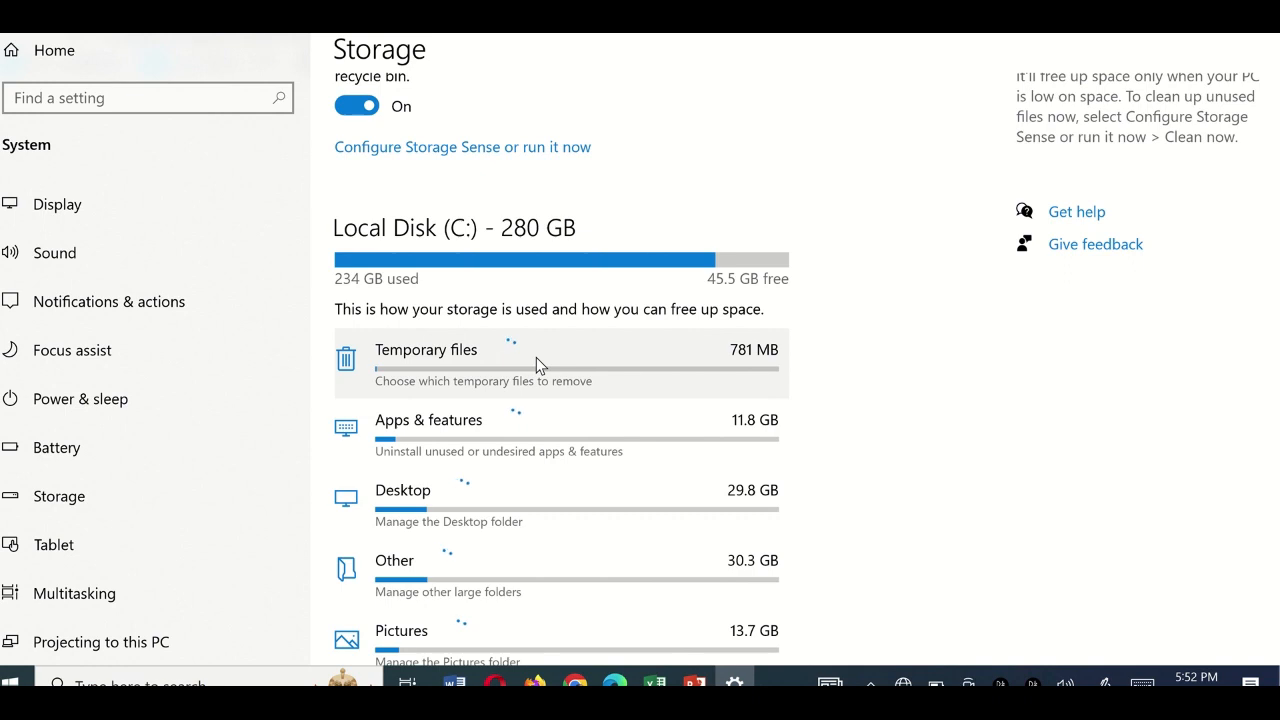
scroll(462, 388, up, 1)
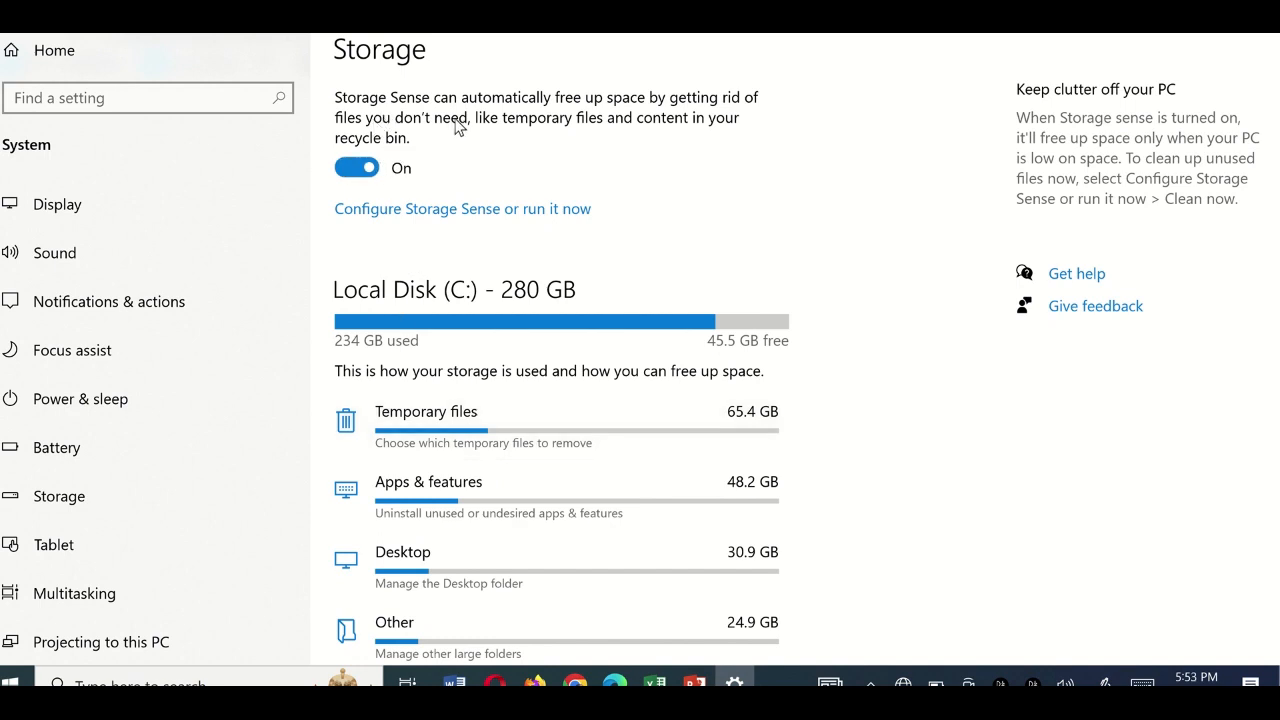
Review the Storage Sense configuration, keeping 30 days for deleting recycle bin files, and return to the Storage page.
click(456, 209)
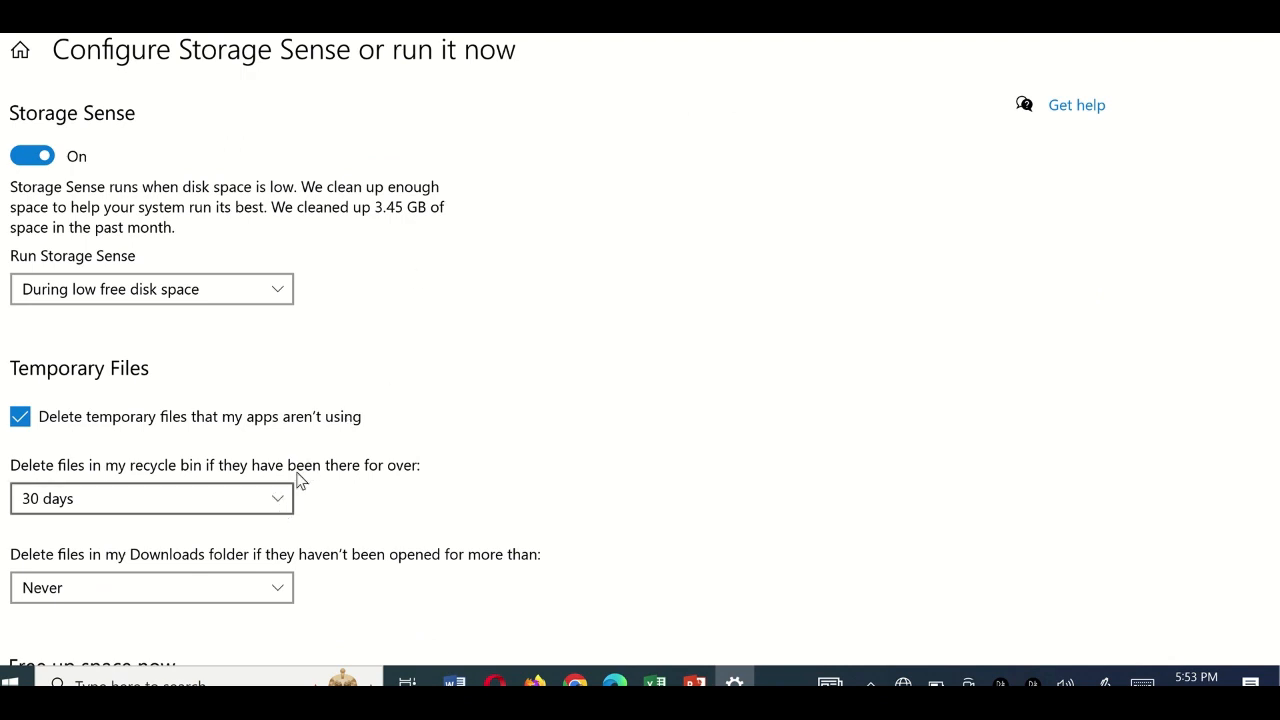
click(281, 497)
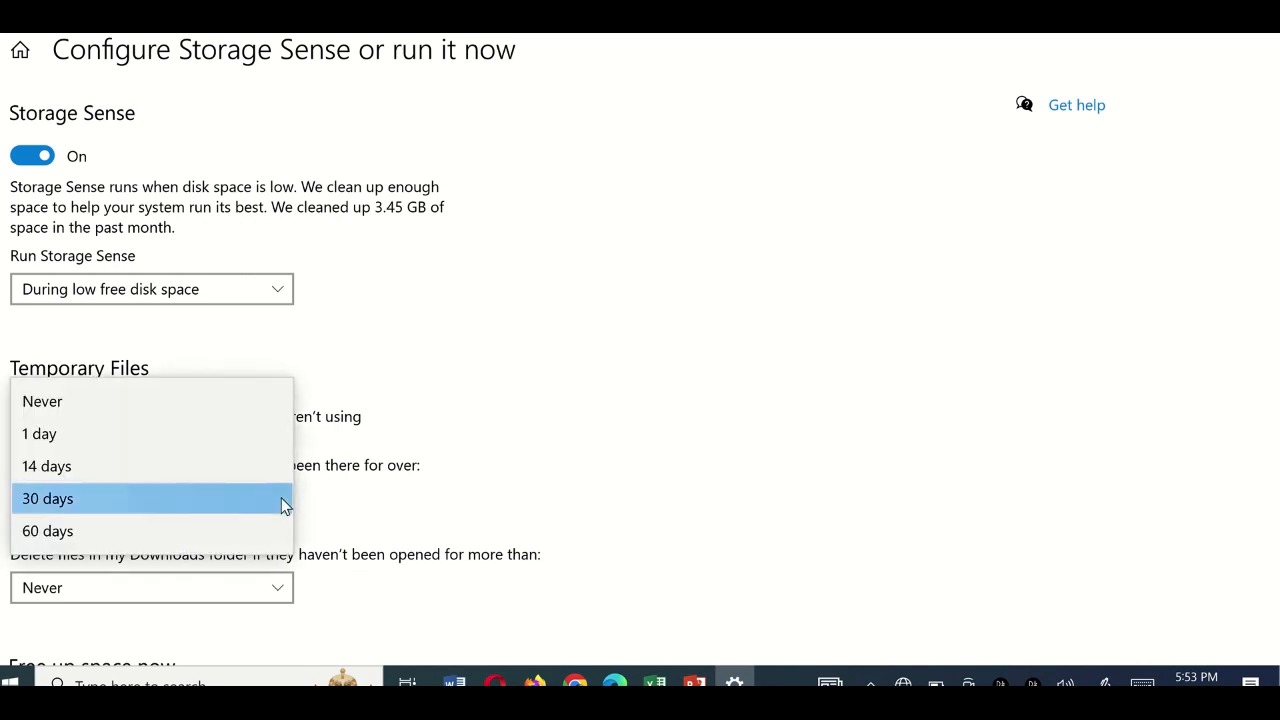
click(240, 498)
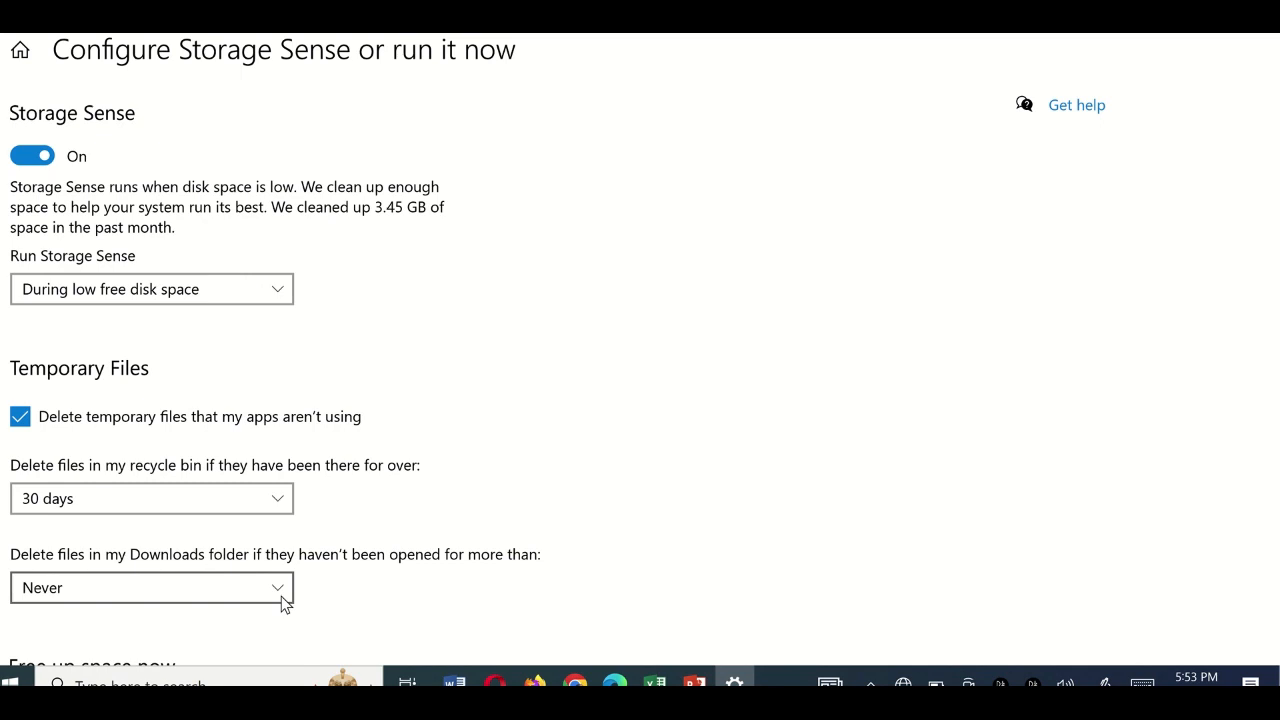
scroll(309, 527, down, 2)
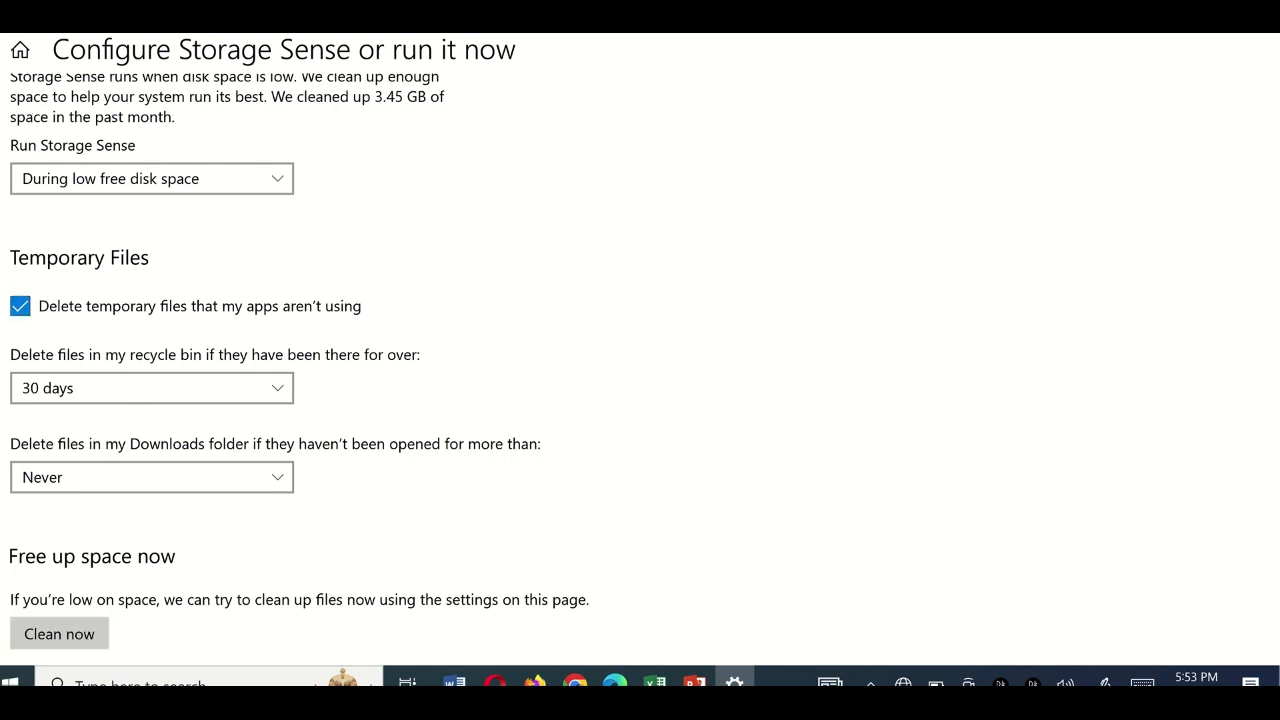
click(12, 18)
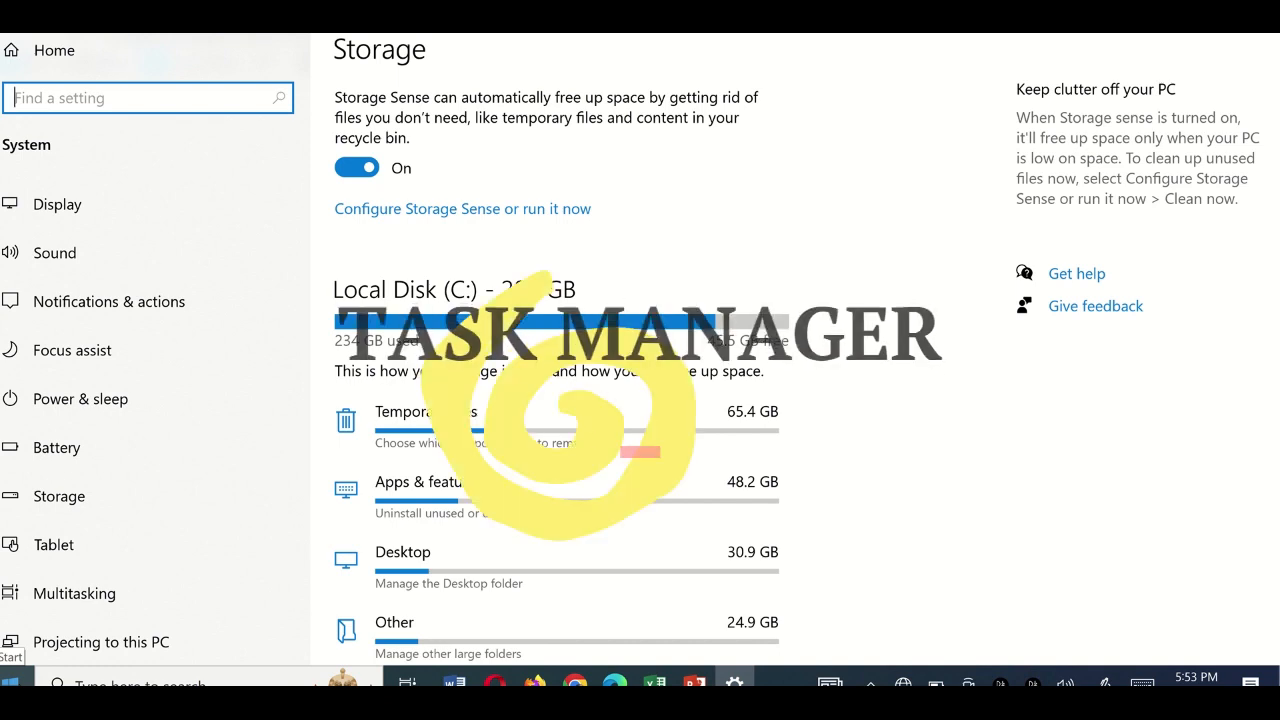
Search Windows for "task" and open Task Manager.
click(10, 682)
text(task)
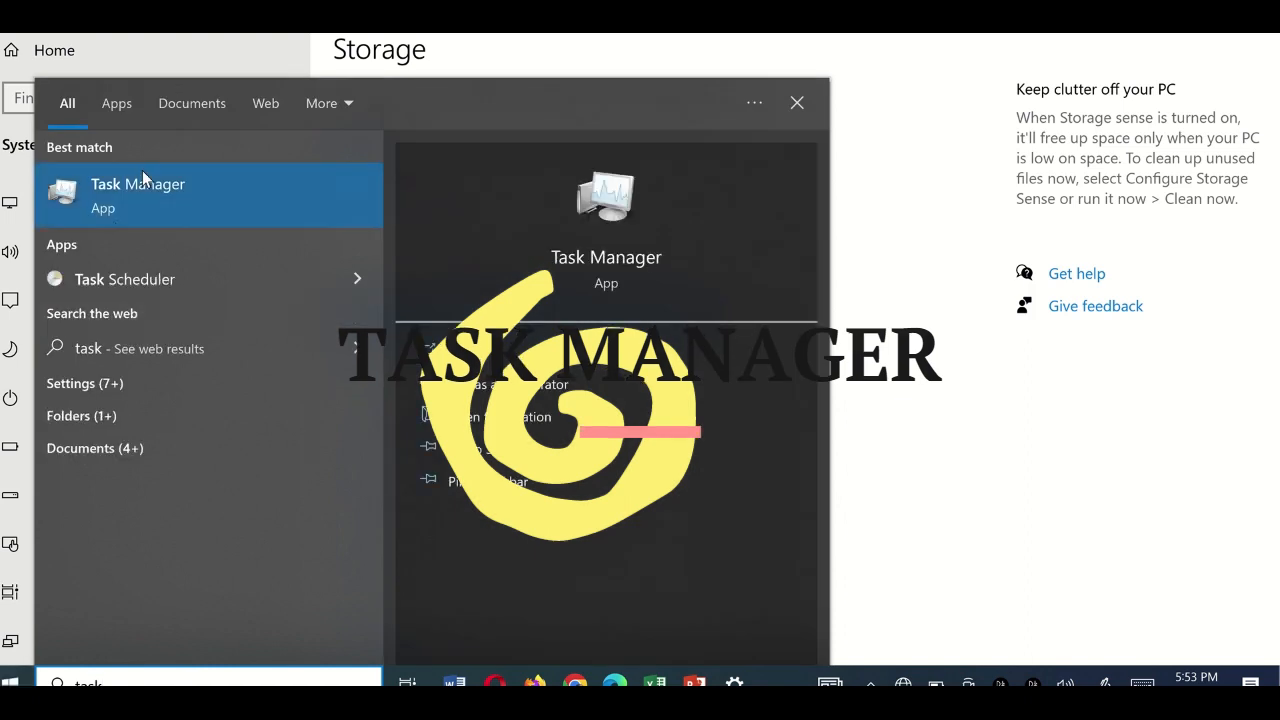
click(142, 172)
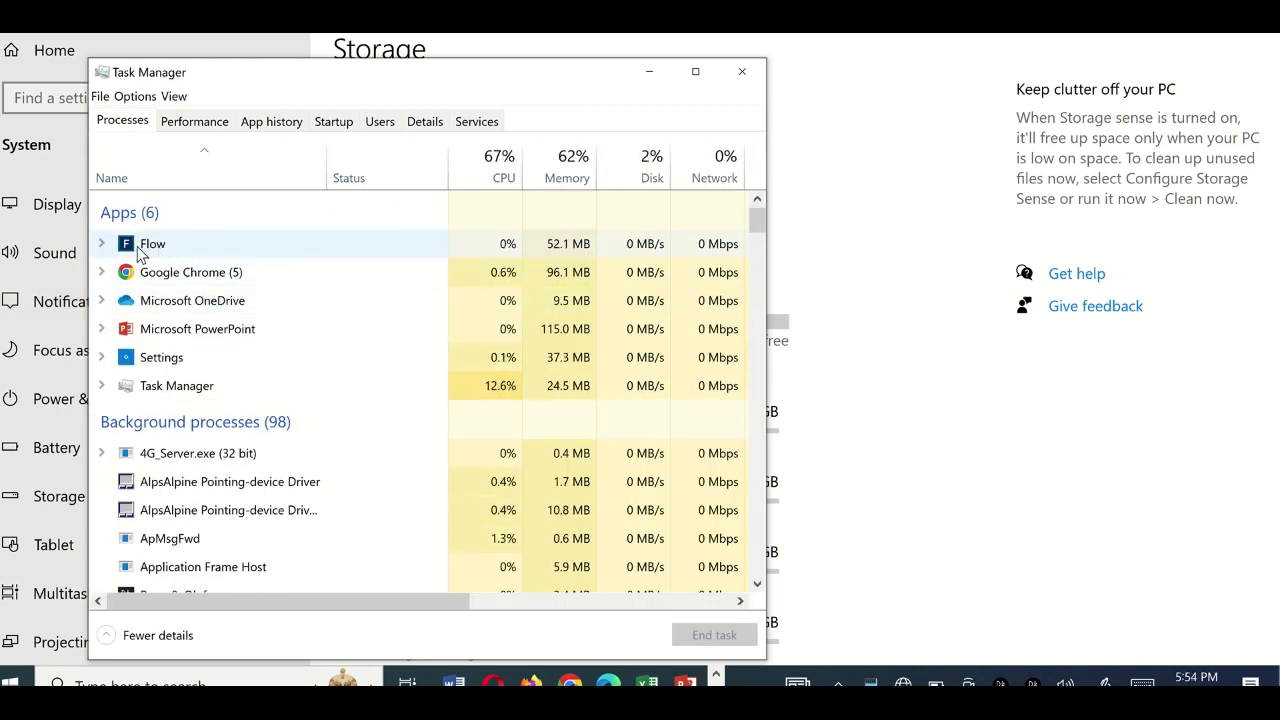
End the Flow app and the second AlpsAlpine Pointing-device Driver background process.
right_click(141, 250)
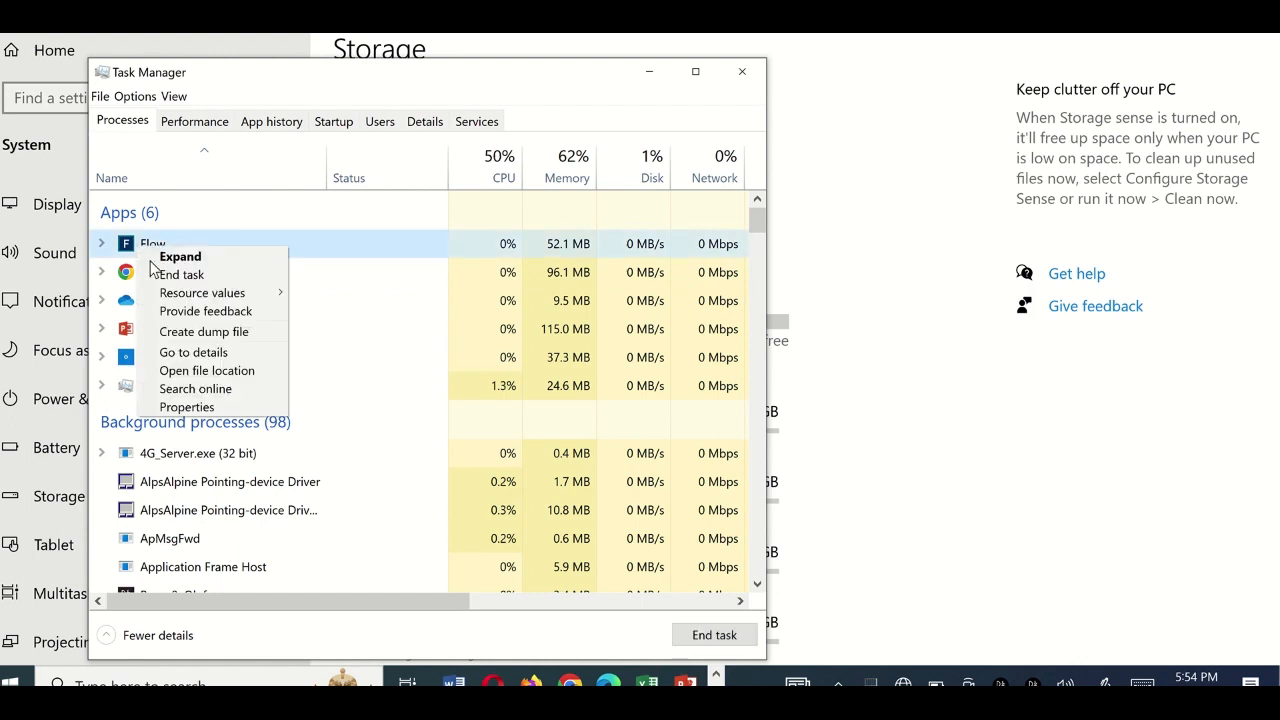
click(184, 275)
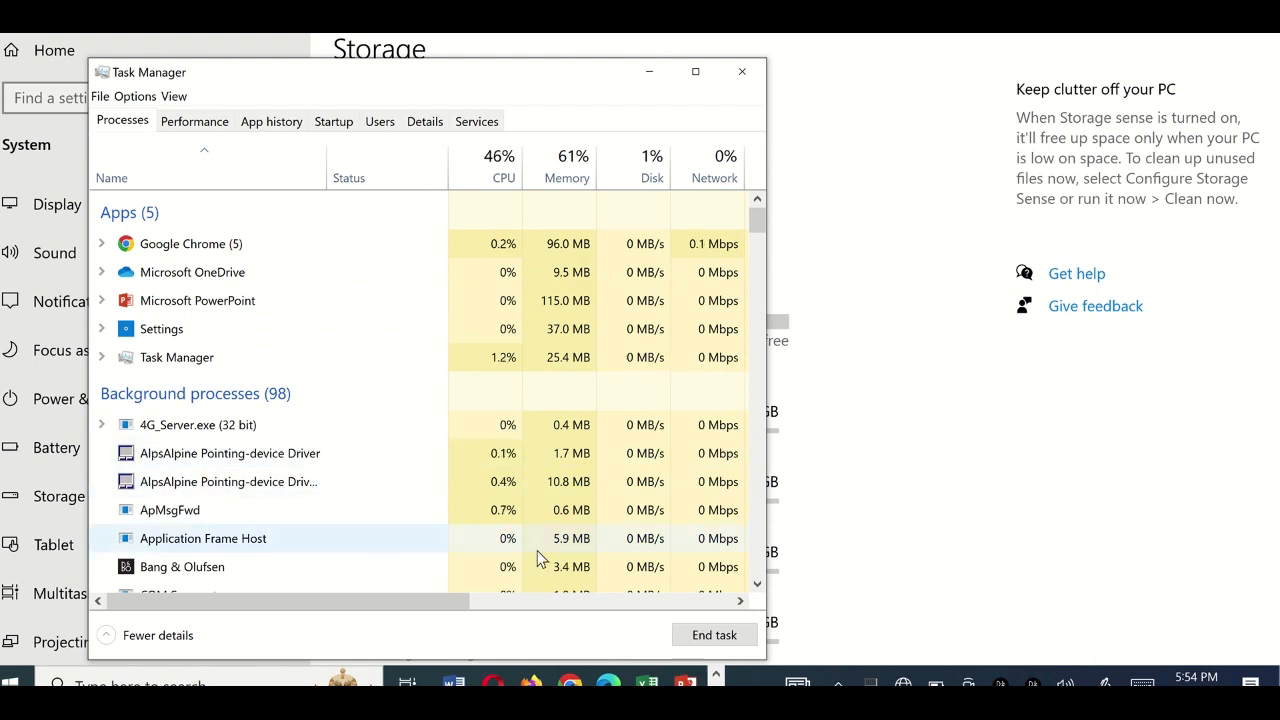
click(230, 491)
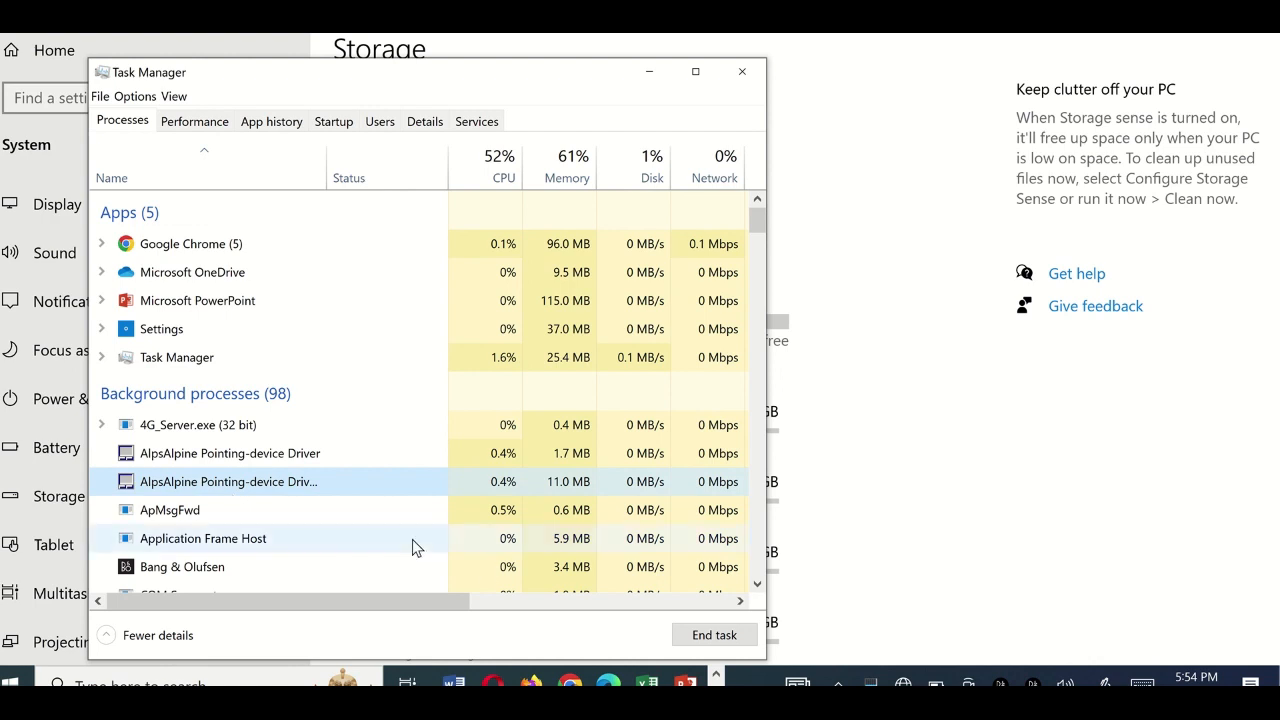
click(700, 634)
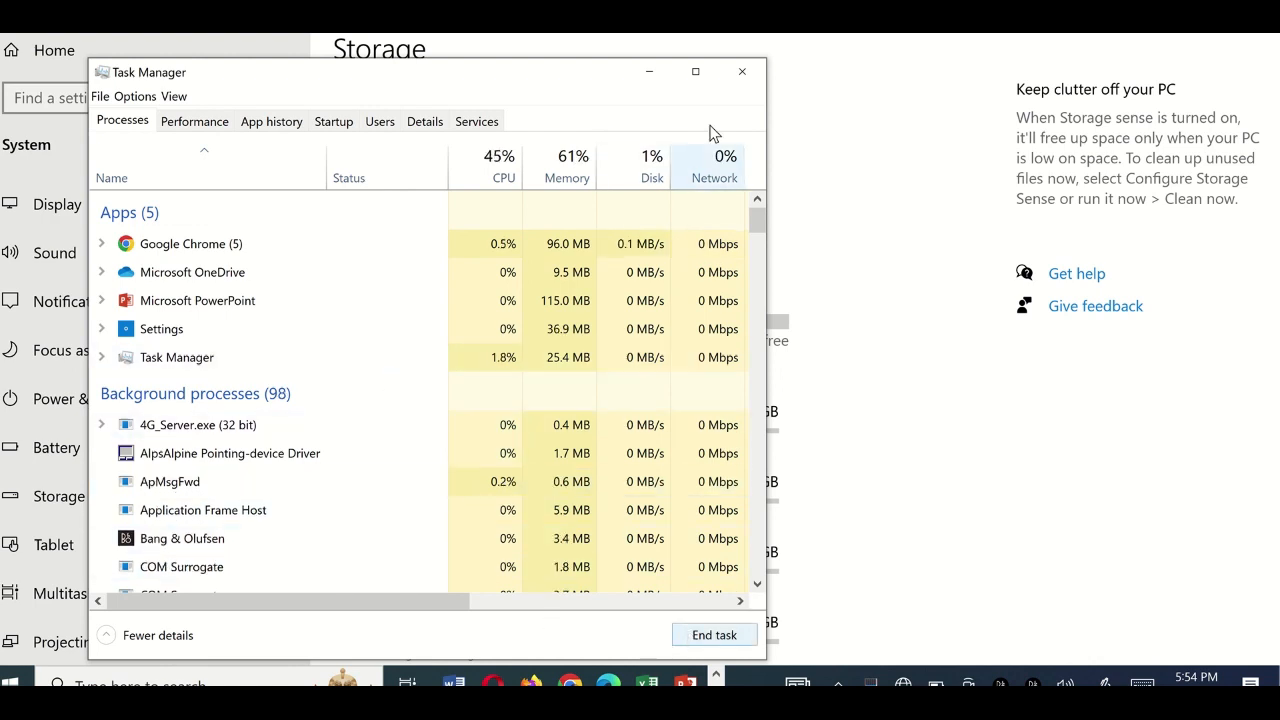
View the CPU performance graph and the services list, select the AppXSvc service, and close Task Manager.
click(212, 128)
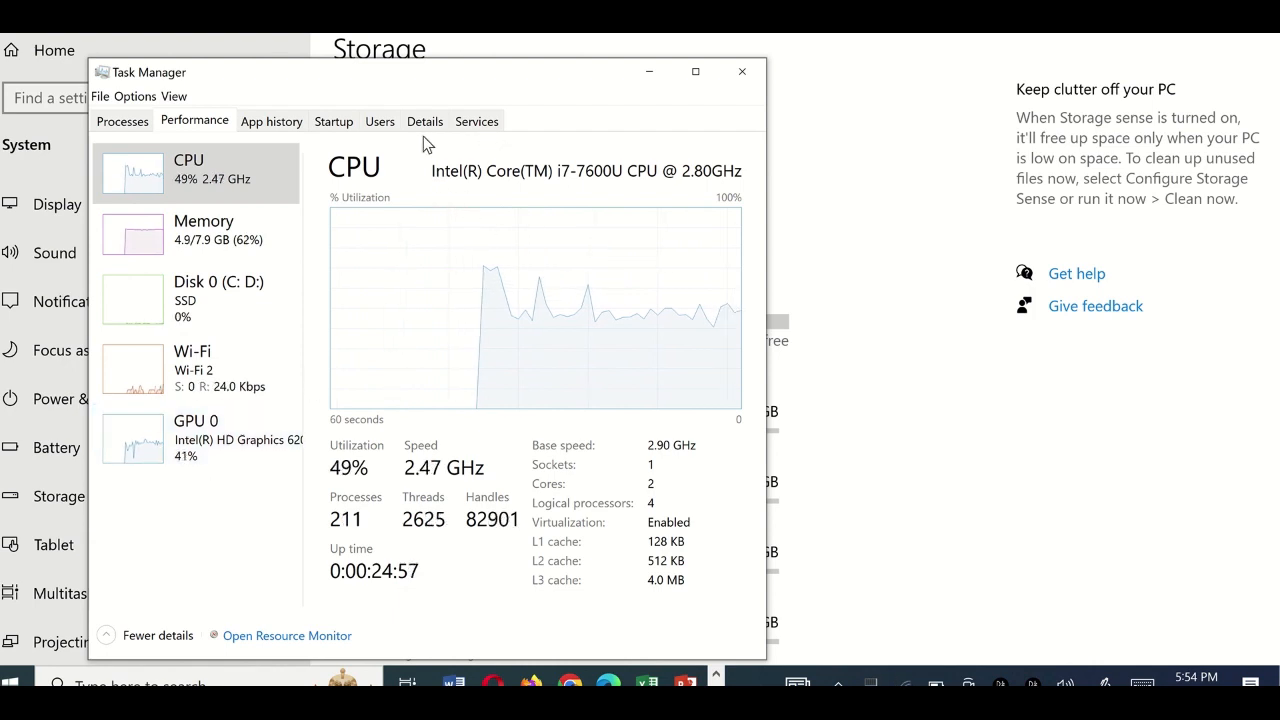
click(491, 128)
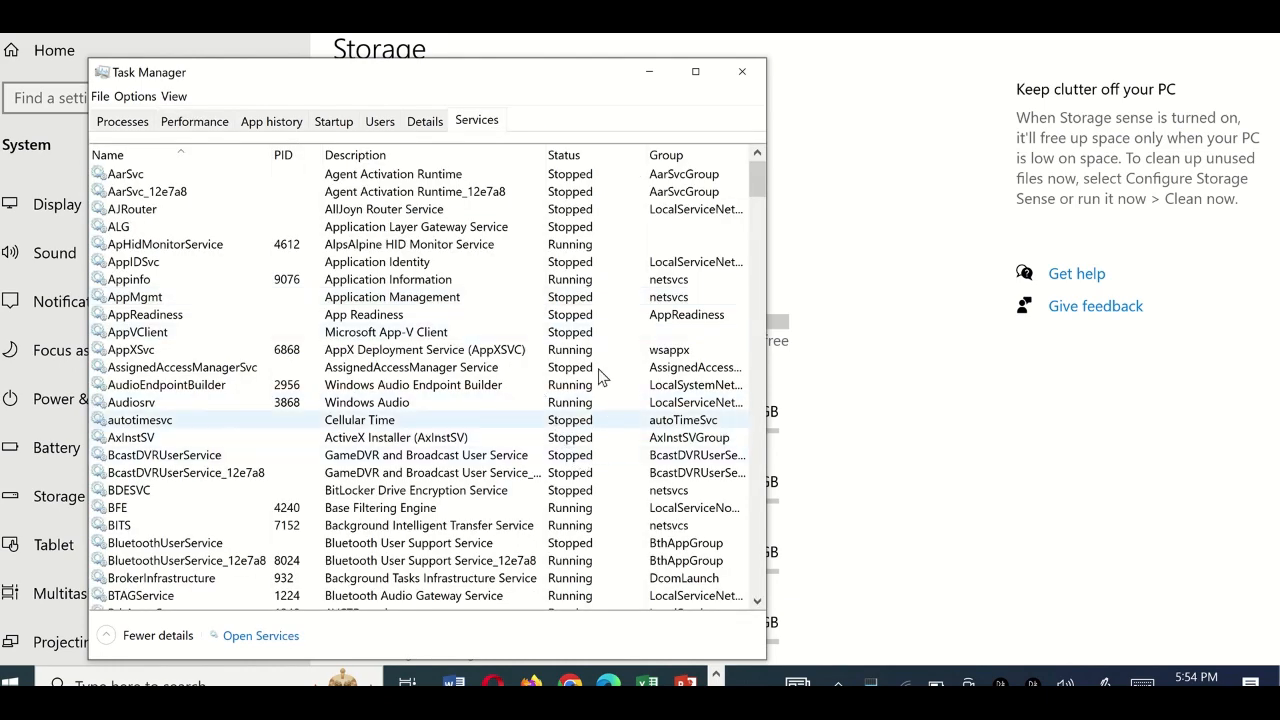
click(580, 353)
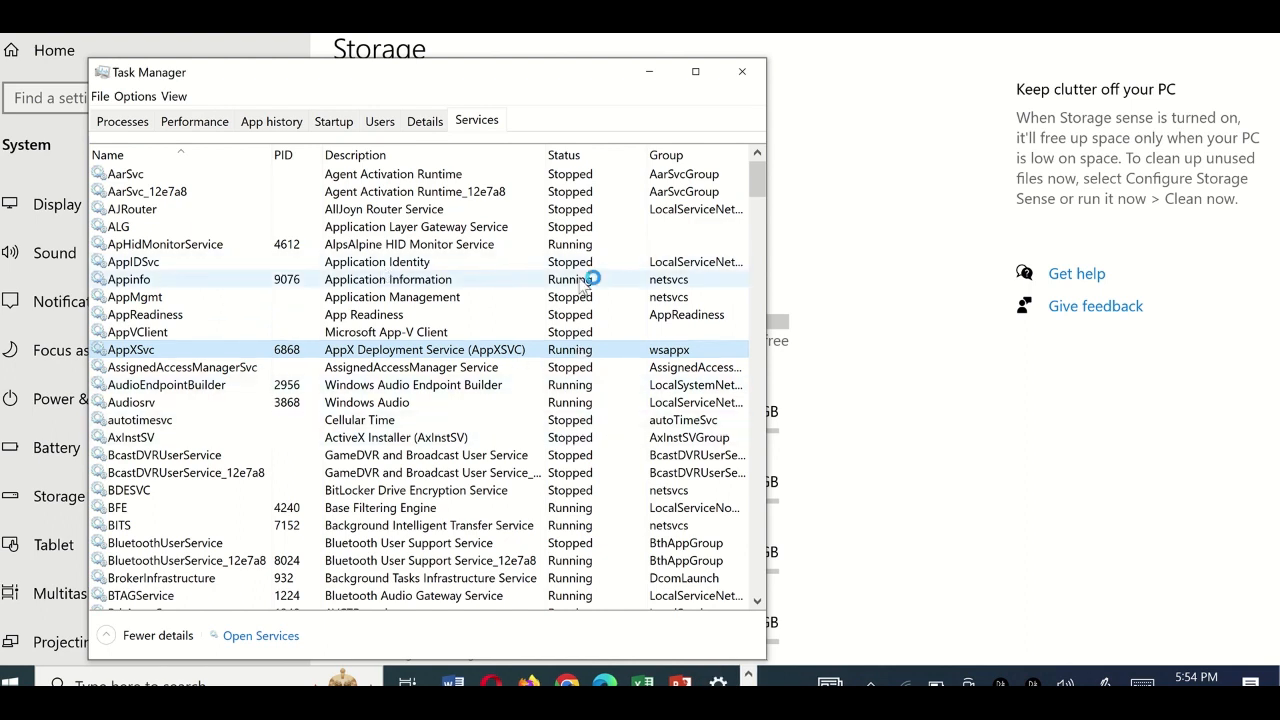
click(743, 74)
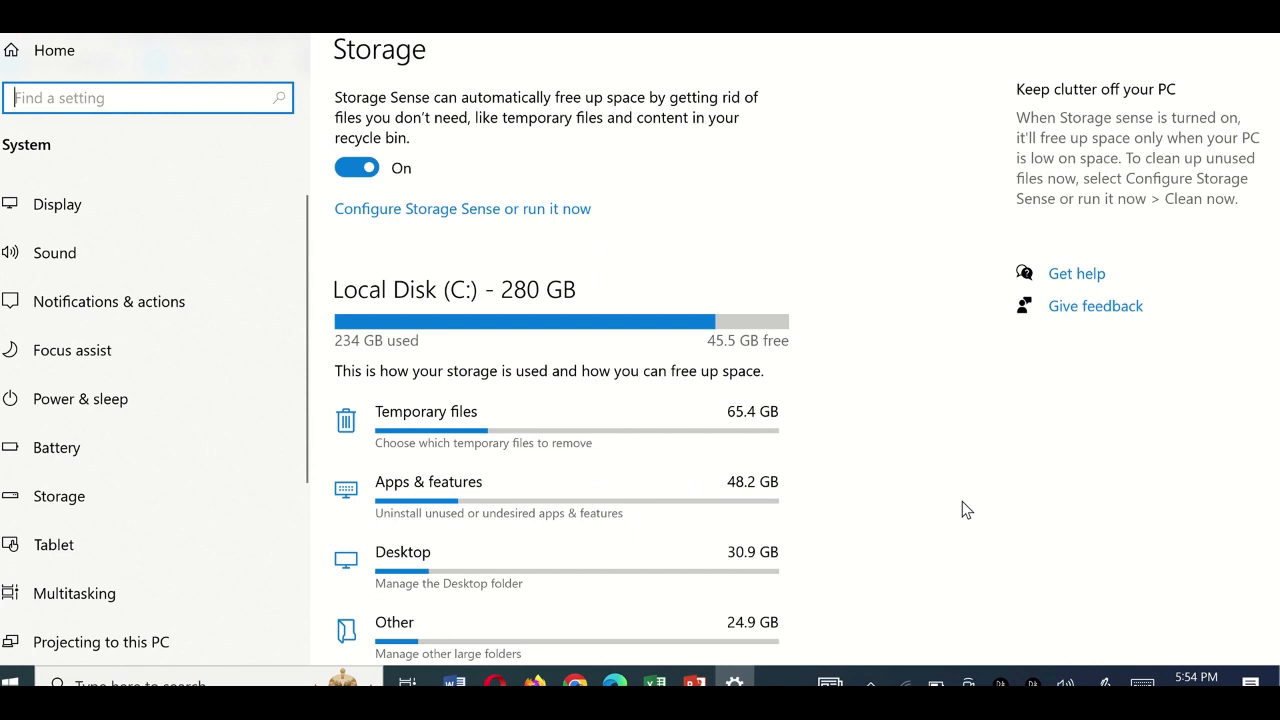
Switch to Chrome and run %temp% to open the temporary files folder in File Explorer.
key(alt+Tab)
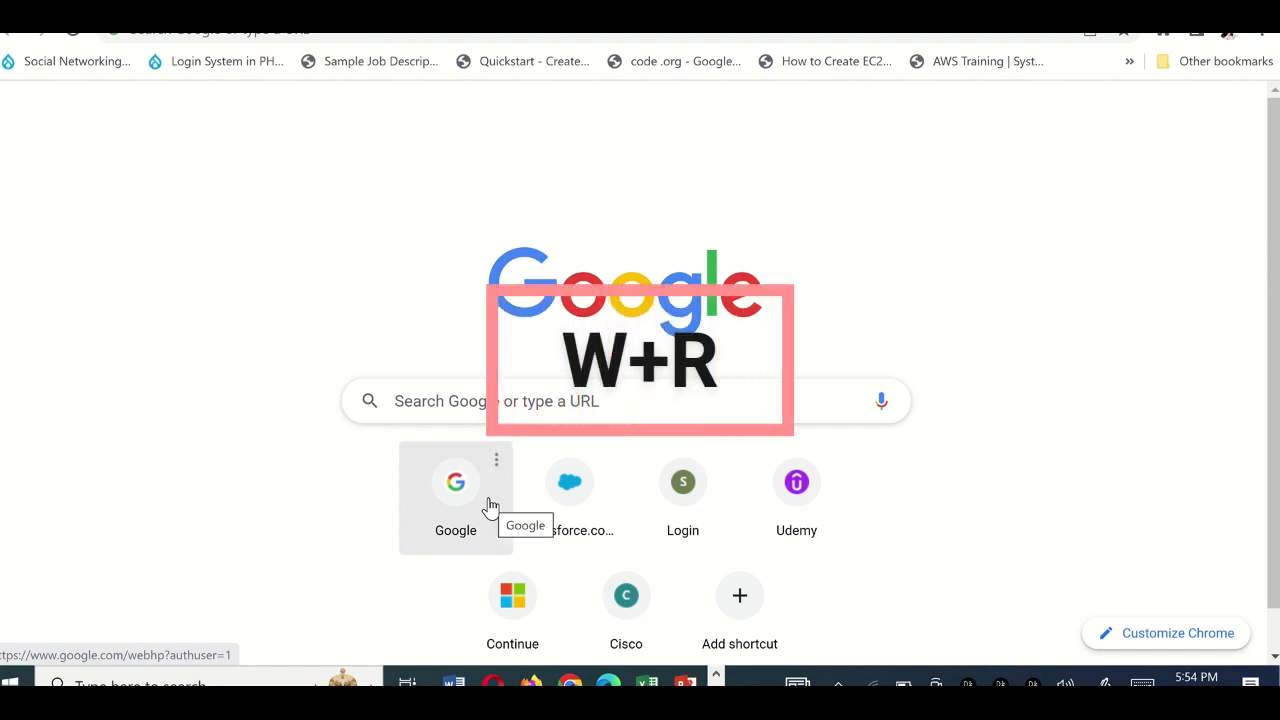
key(super+r)
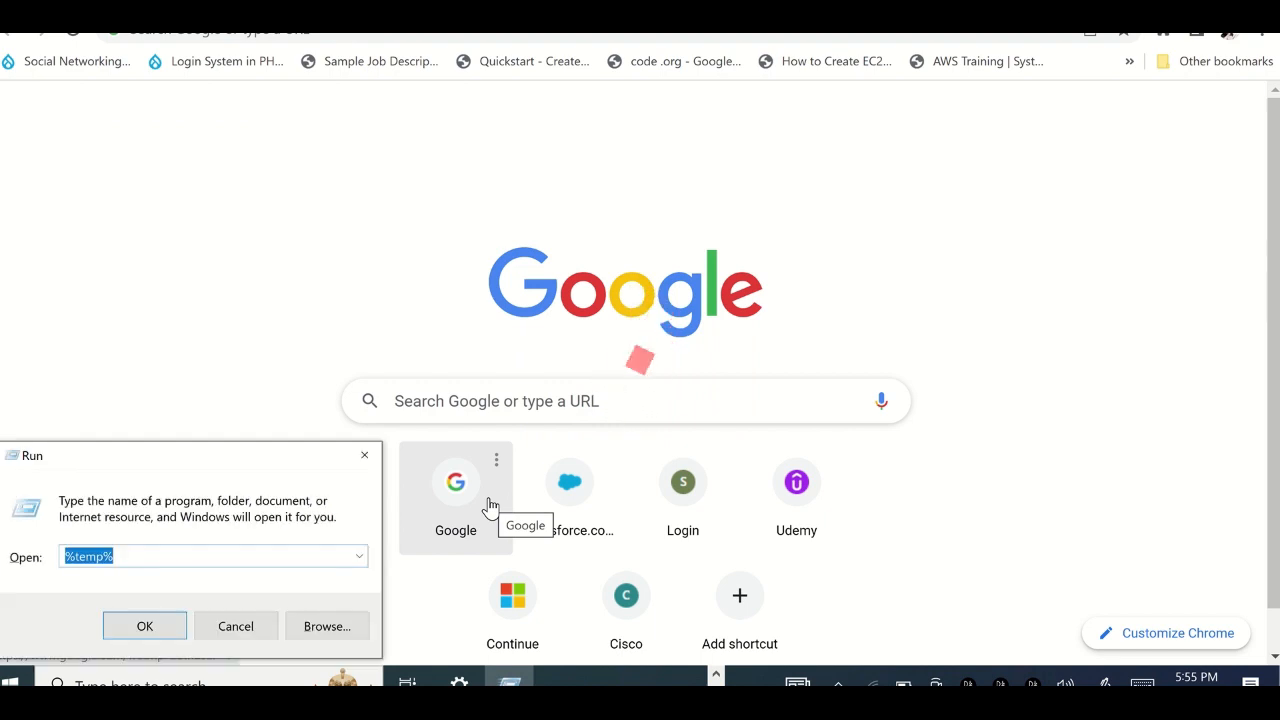
click(122, 557)
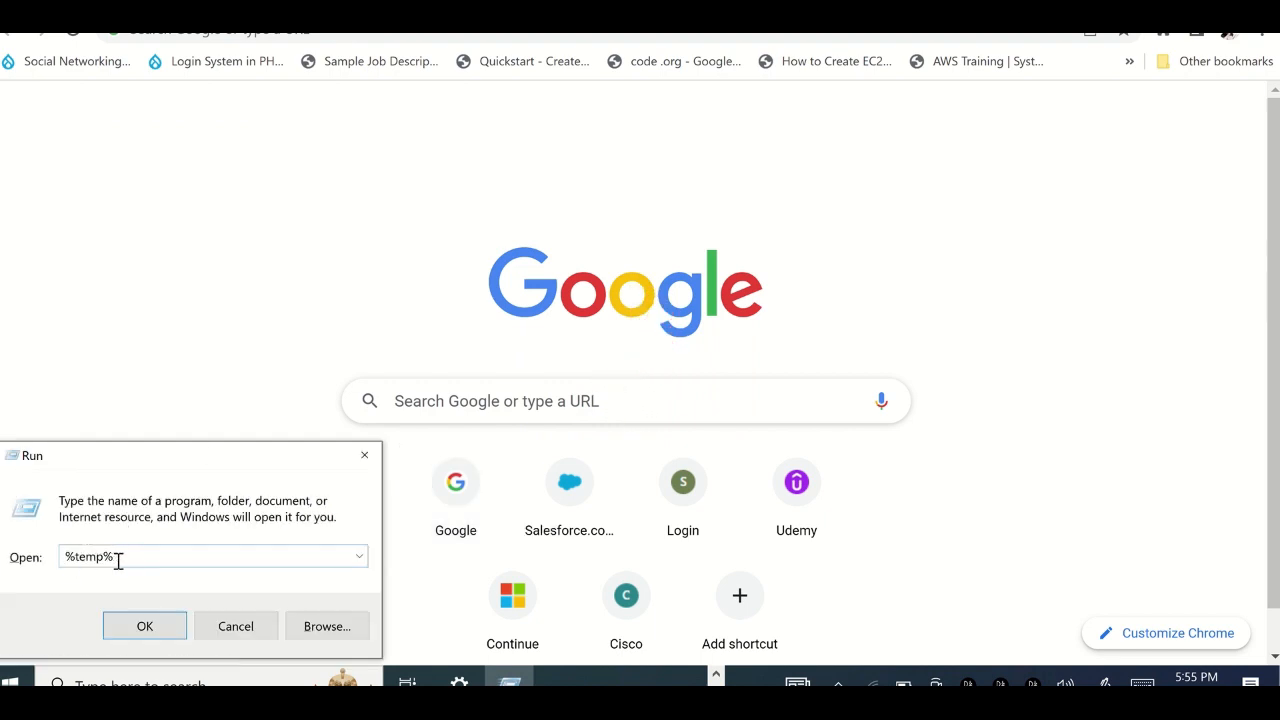
click(145, 624)
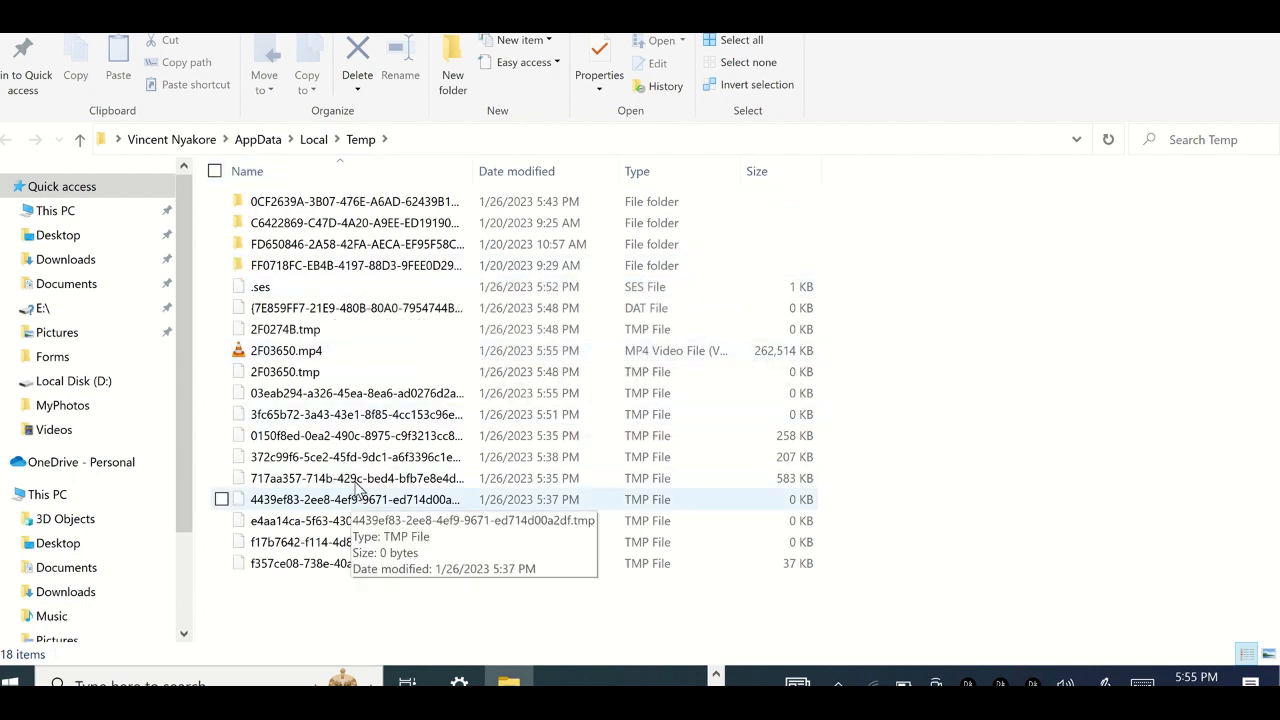
Select every file and folder in the Temp folder.
key(ctrl+a)
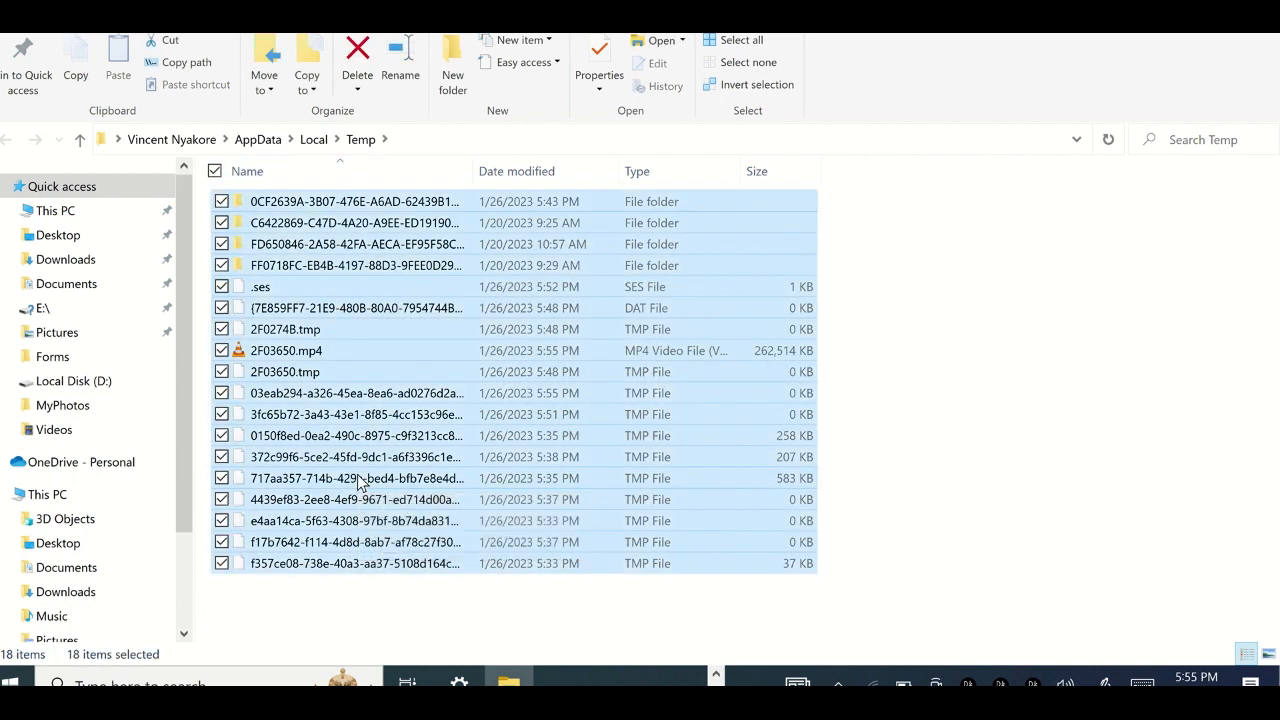